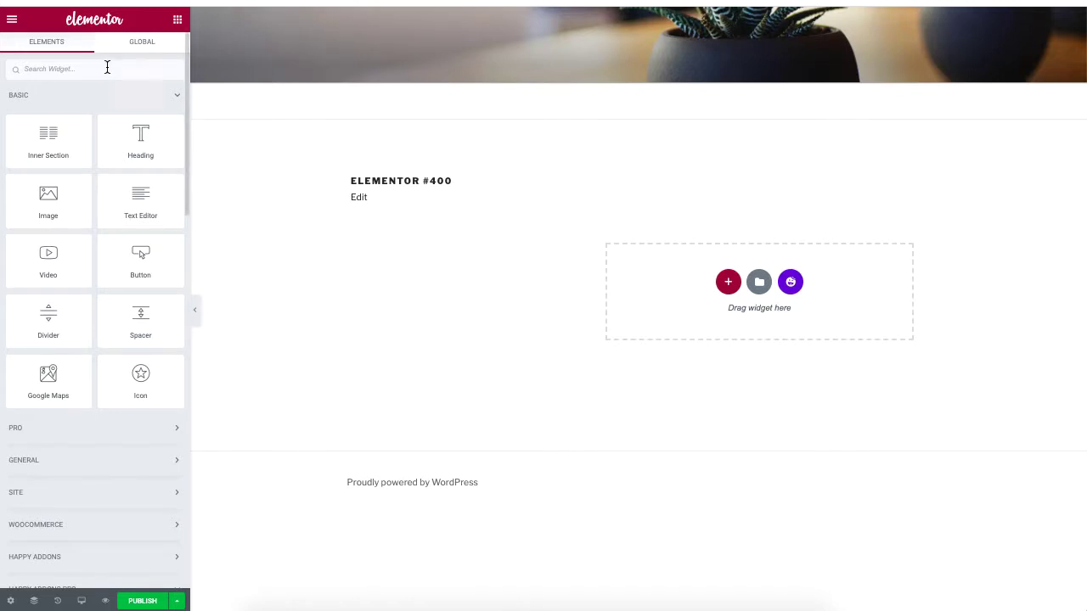
Search widgets for 'face' and drop a Facebook Feed widget into the empty section.
{"action": "type", "text": "face"}
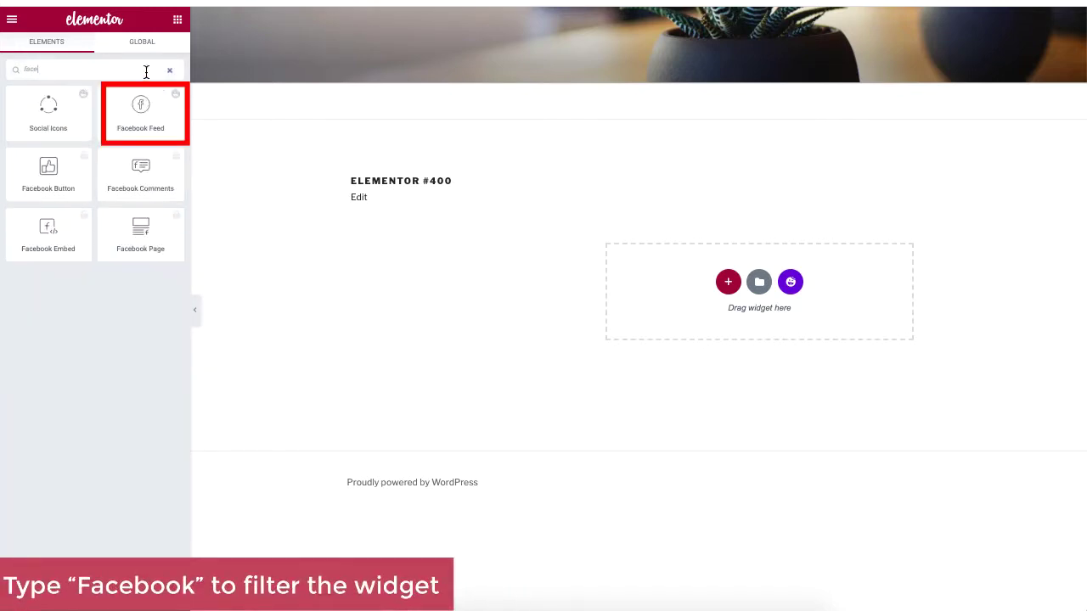
{"action": "left_click", "coordinate": [142, 113]}
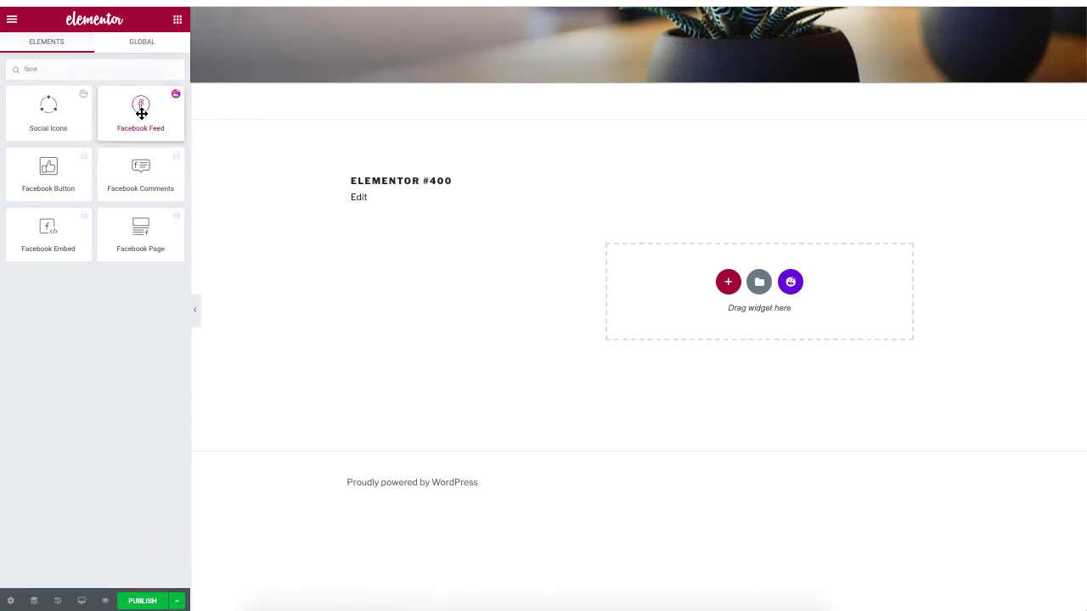
{"action": "left_click_drag", "start_coordinate": [141, 113], "coordinate": [716, 279]}
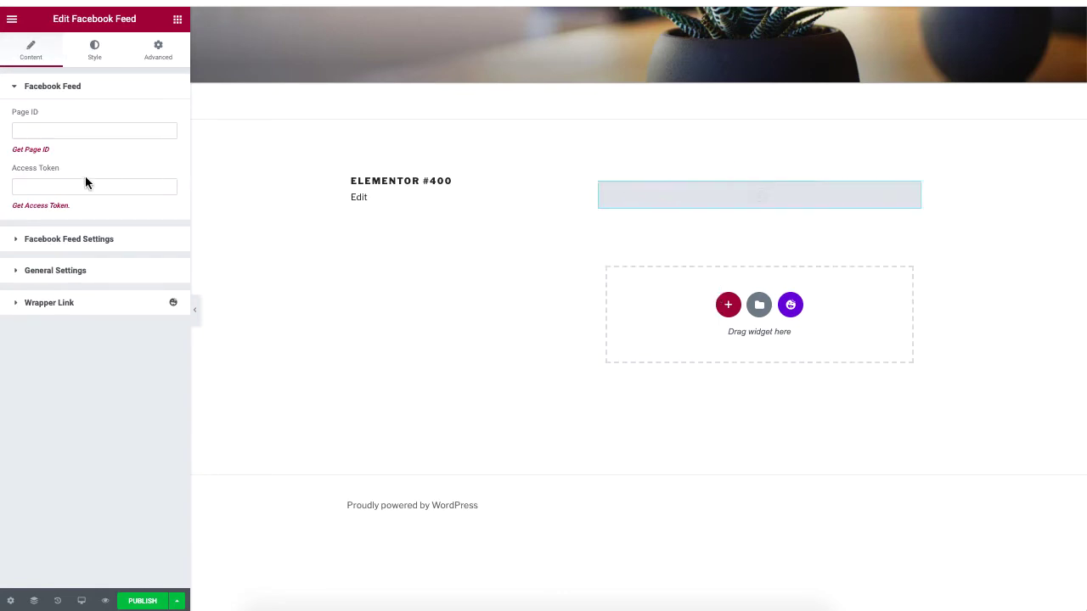
Follow the Get Page ID link to Facebook for Developers and begin a new app.
{"action": "left_click", "coordinate": [34, 150]}
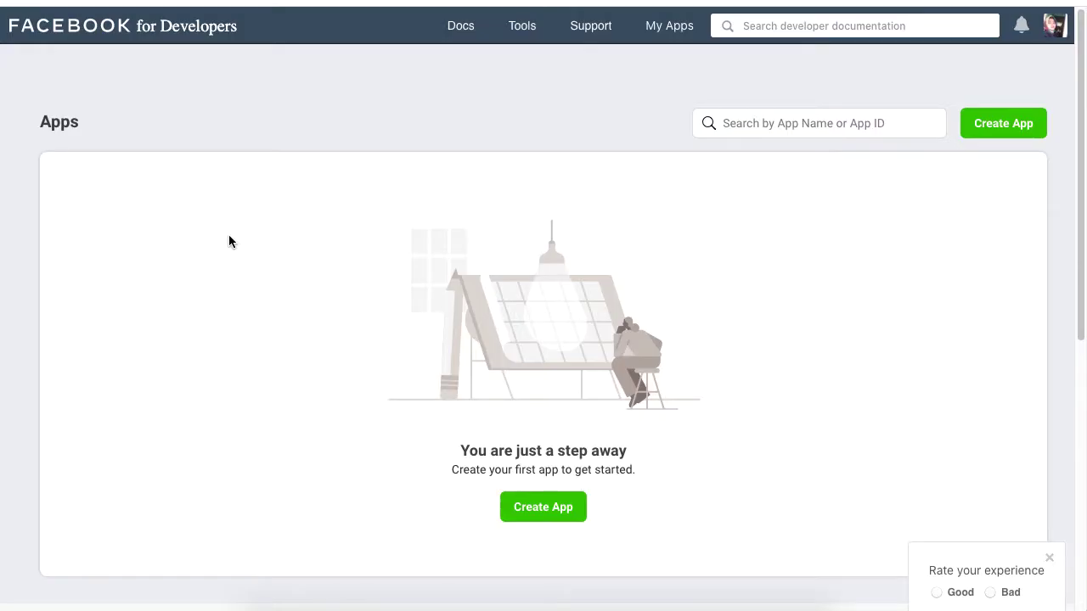
{"action": "scroll", "coordinate": [230, 237], "scroll_direction": "down", "scroll_amount": 3}
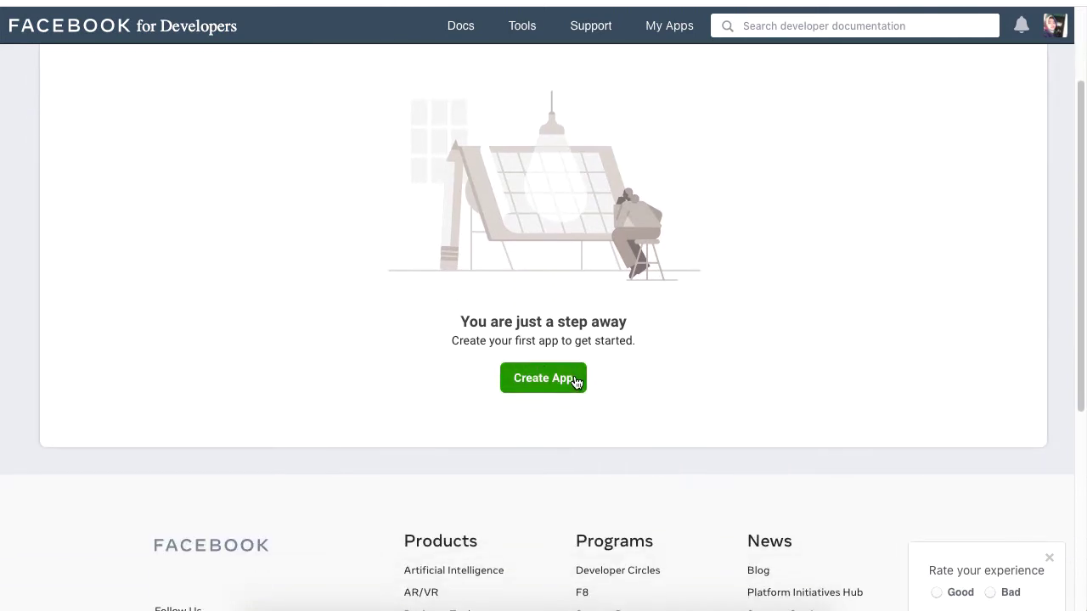
{"action": "left_click", "coordinate": [536, 388]}
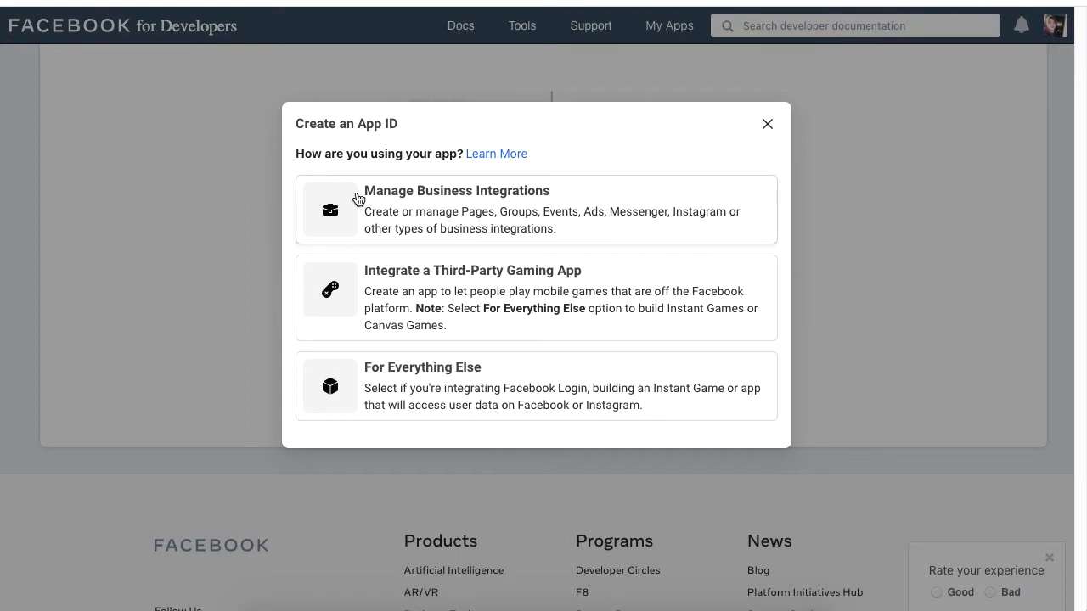
Create a Manage Business Integrations app named 'Media App' for yourself or your own business.
{"action": "left_click", "coordinate": [626, 194]}
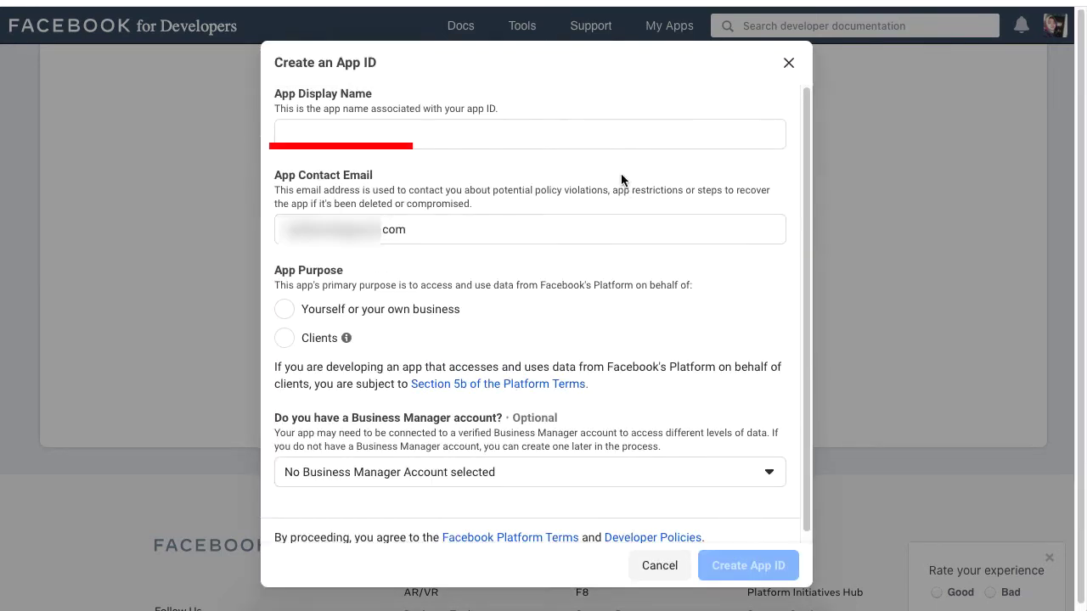
{"action": "left_click", "coordinate": [614, 139]}
{"action": "type", "text": "Media "}
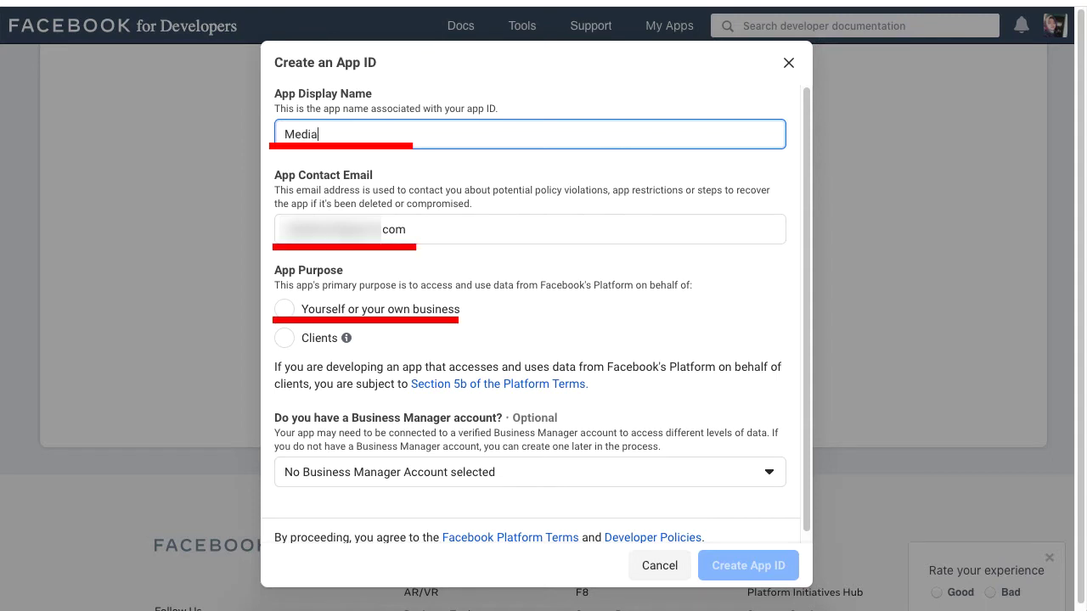
{"action": "type", "text": "App"}
{"action": "left_click", "coordinate": [410, 311]}
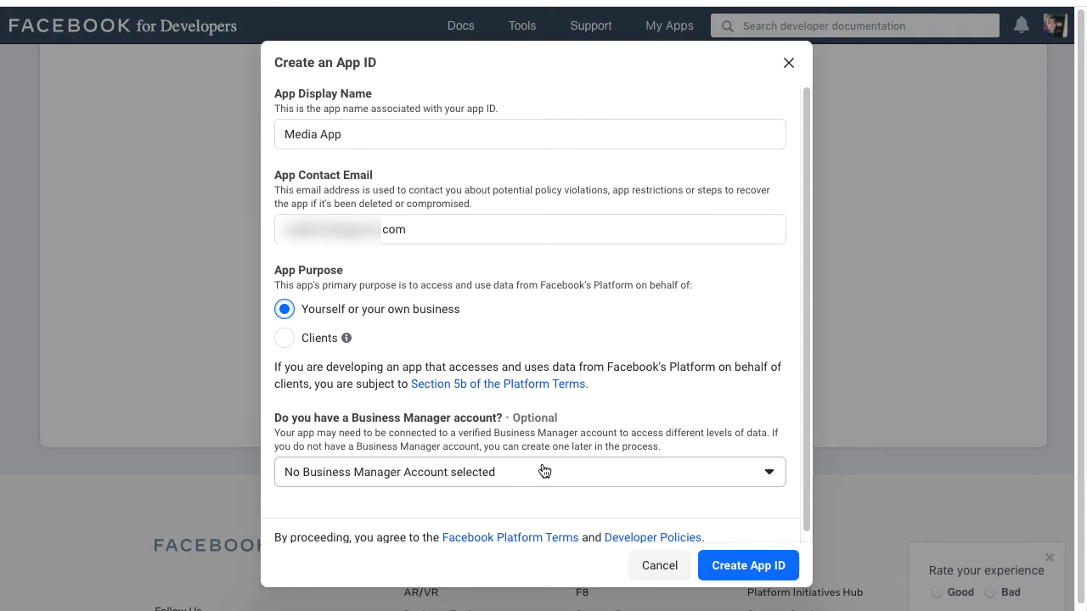
{"action": "left_click", "coordinate": [757, 567]}
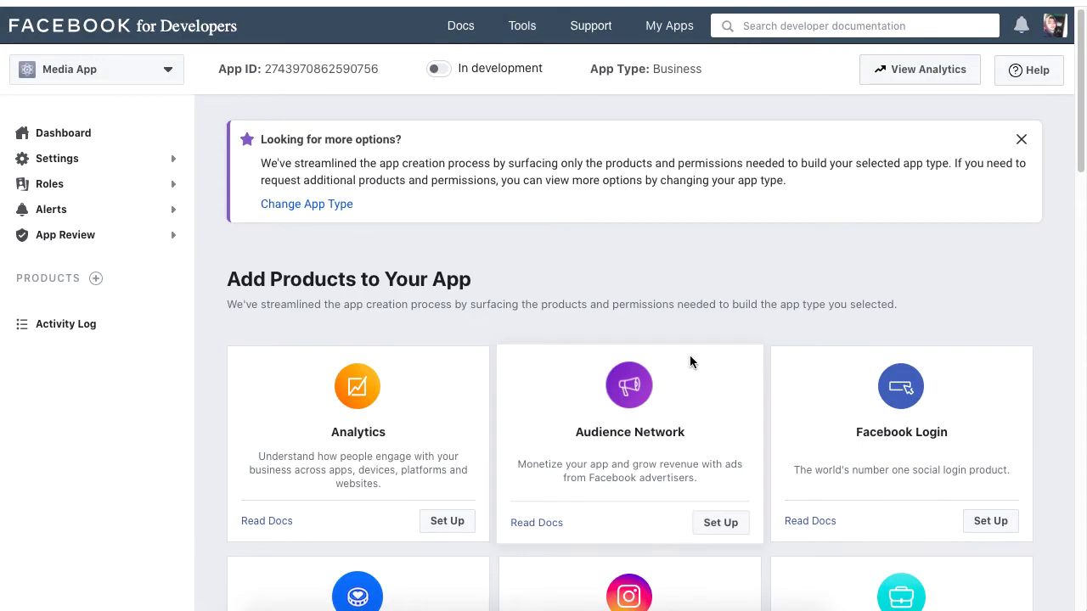
Open Graph API Explorer from Tools and choose Get Page Access Token for Media App.
{"action": "mouse_move", "coordinate": [527, 26]}
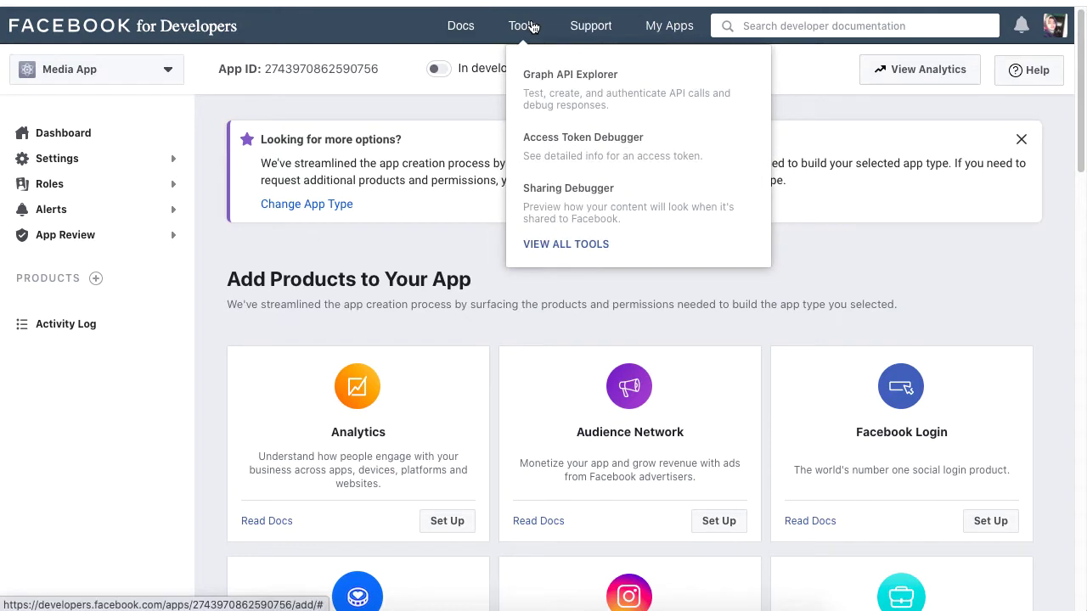
{"action": "left_click", "coordinate": [615, 78]}
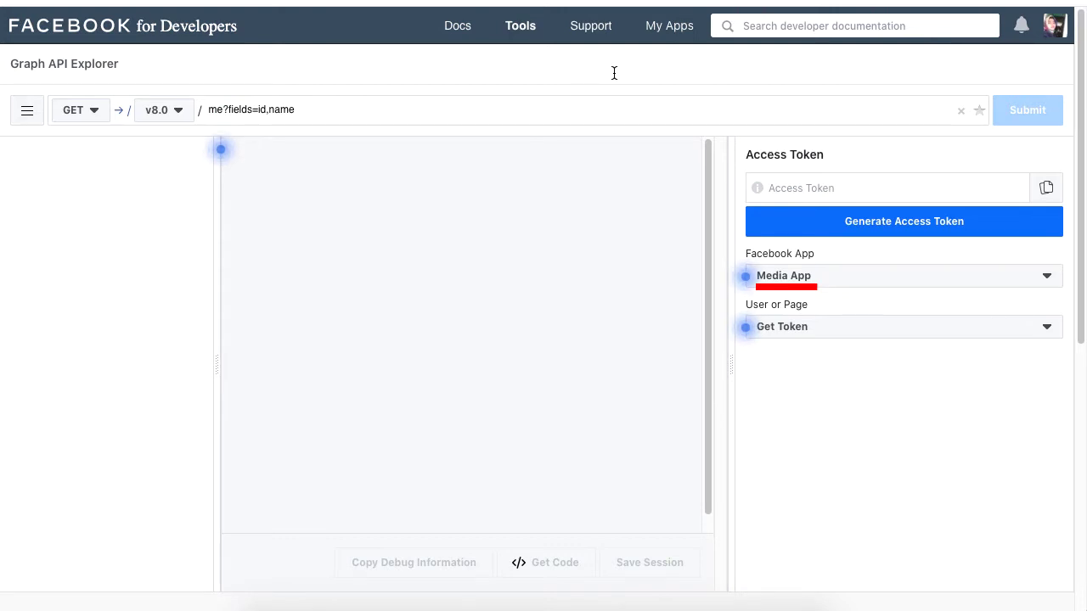
{"action": "left_click", "coordinate": [923, 334]}
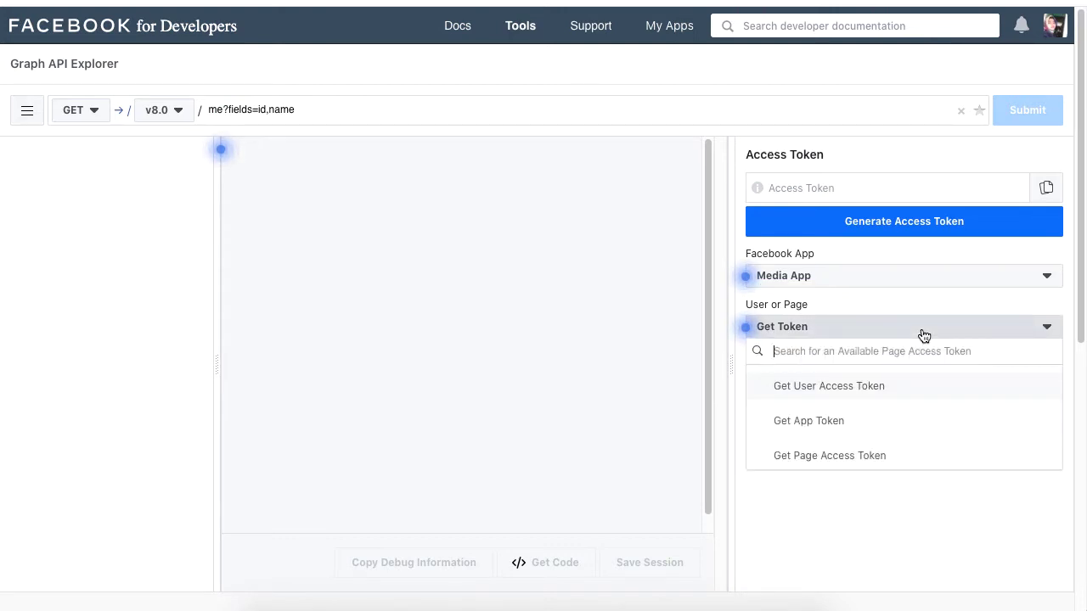
{"action": "left_click", "coordinate": [925, 466]}
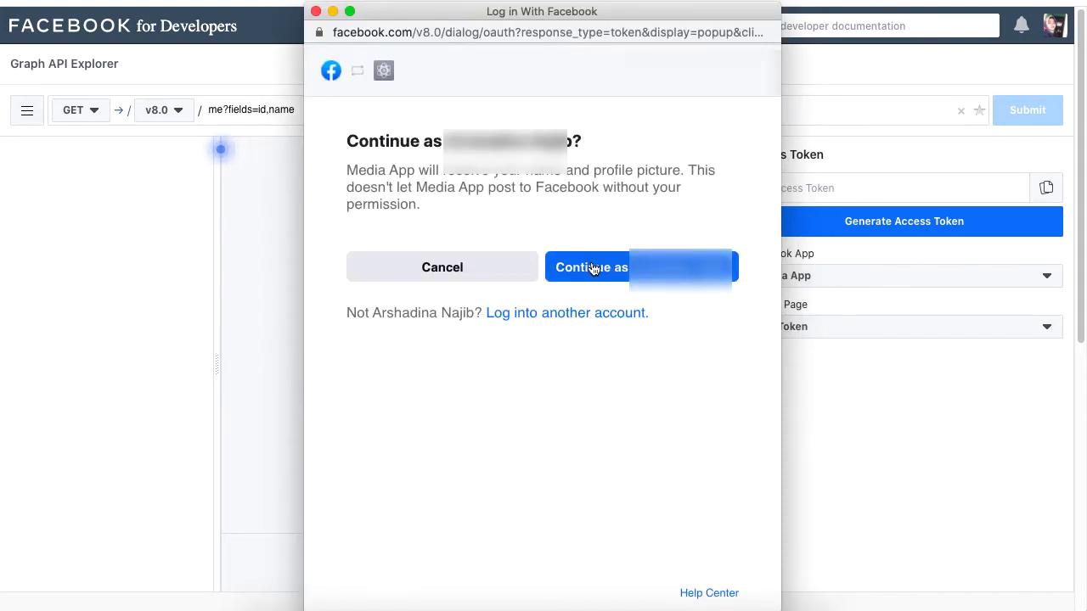
Continue as the current account, grant the WordPress Blog & Marketing Tips page, and confirm.
{"action": "left_click", "coordinate": [685, 267]}
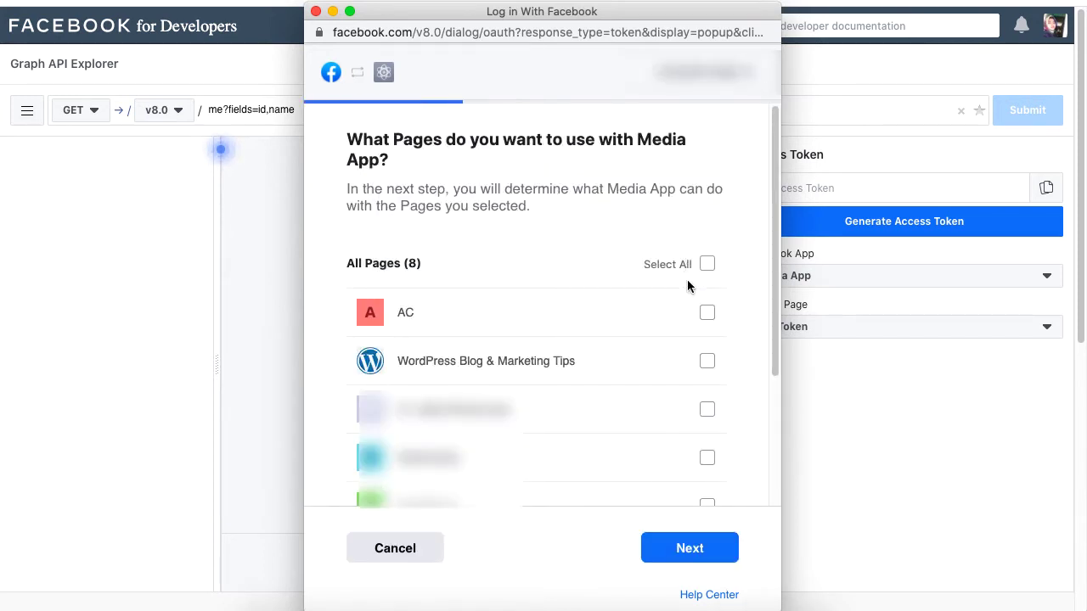
{"action": "left_click", "coordinate": [710, 367]}
{"action": "left_click", "coordinate": [704, 552]}
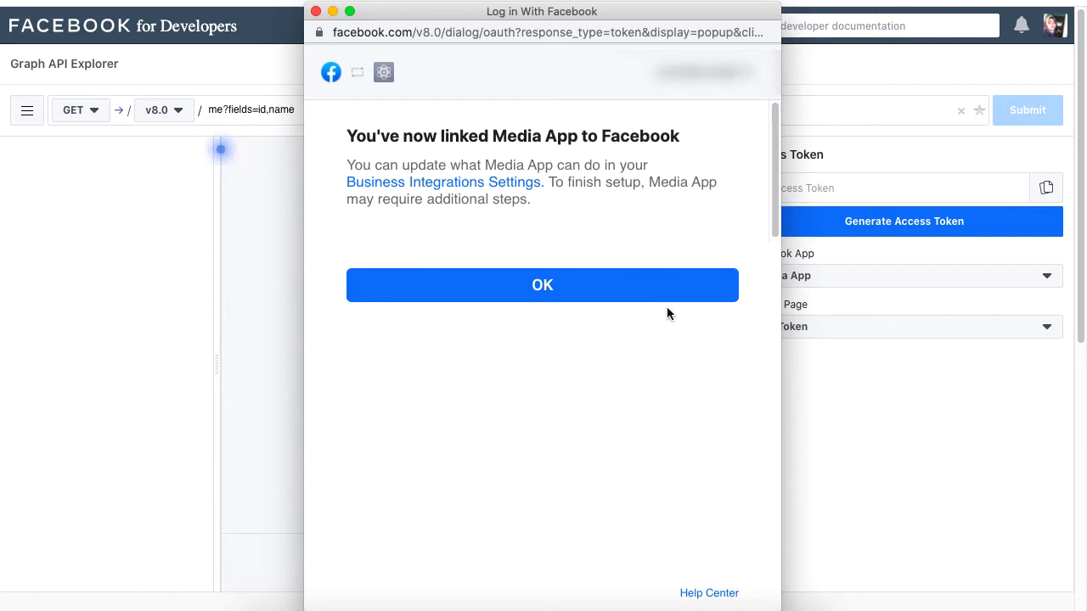
{"action": "left_click", "coordinate": [670, 298]}
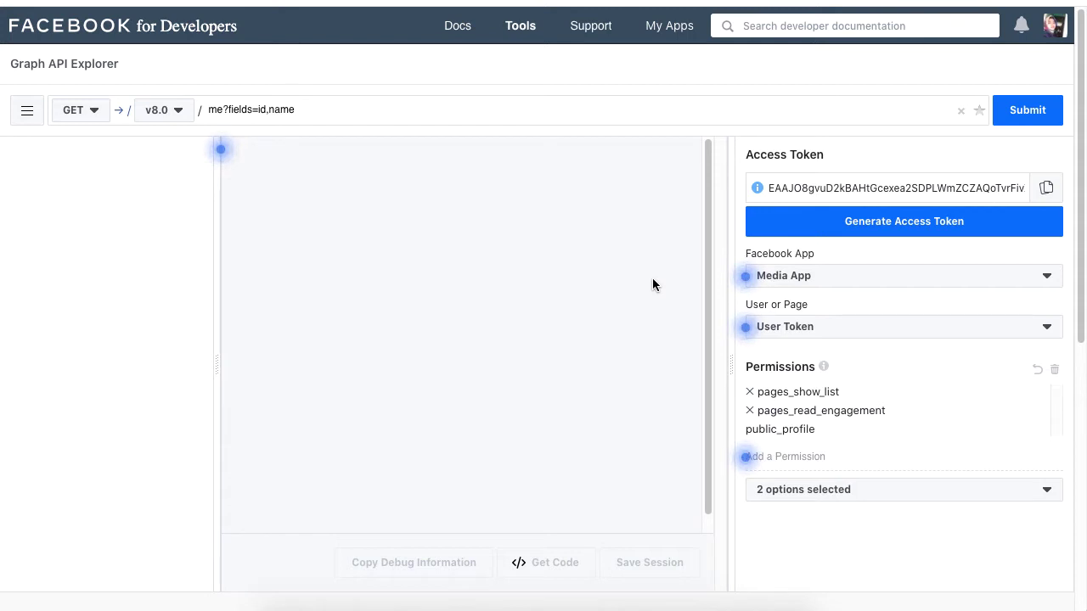
Switch to the WordPress Blog & Marketing Tips page token and submit the me?fields=id,name query.
{"action": "left_click", "coordinate": [868, 330]}
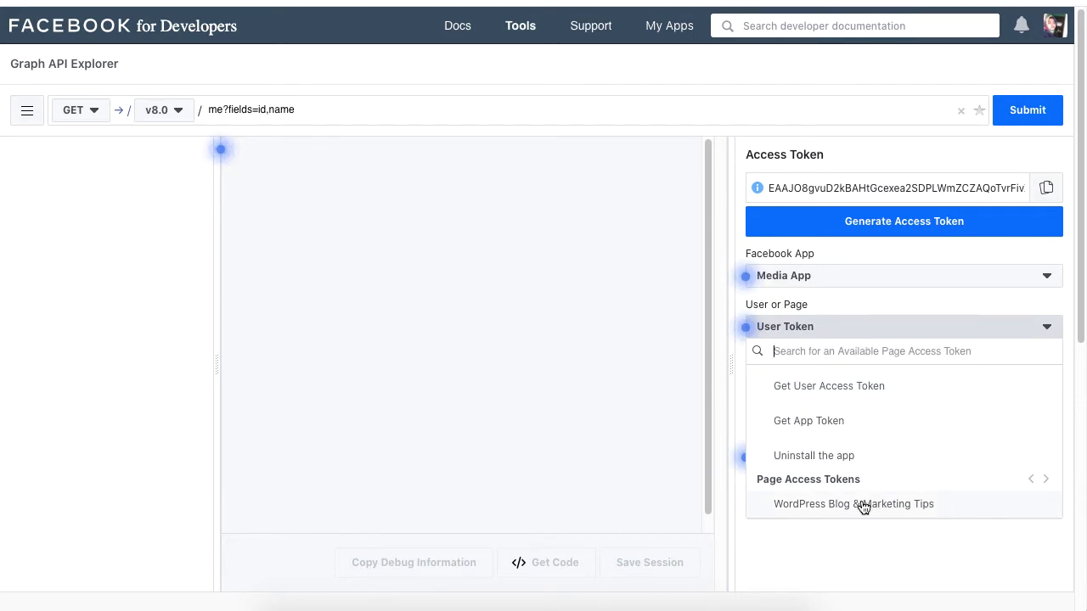
{"action": "left_click", "coordinate": [789, 506]}
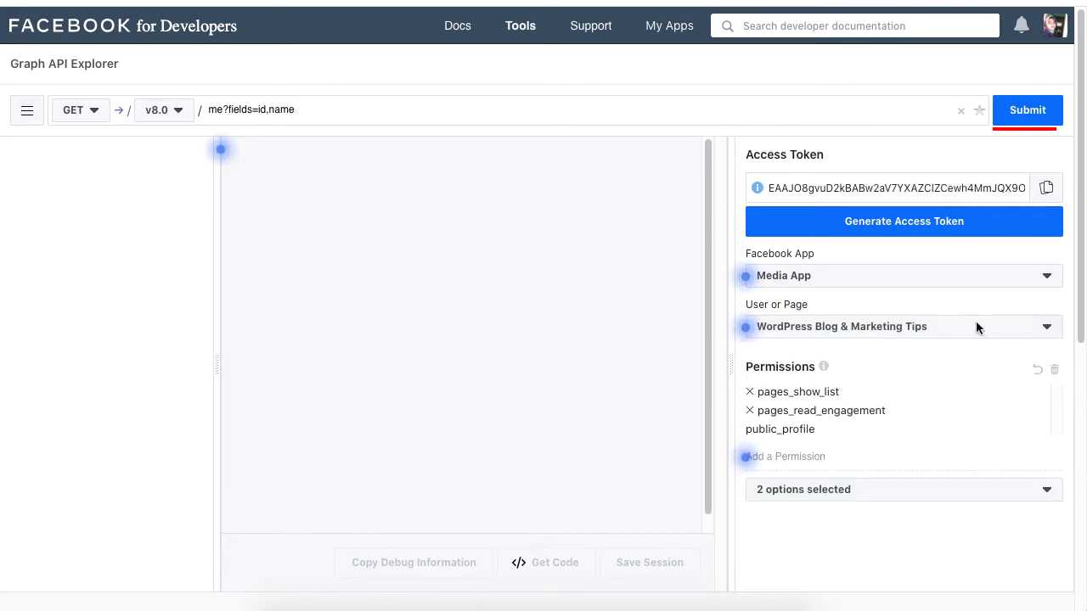
{"action": "left_click", "coordinate": [1028, 110]}
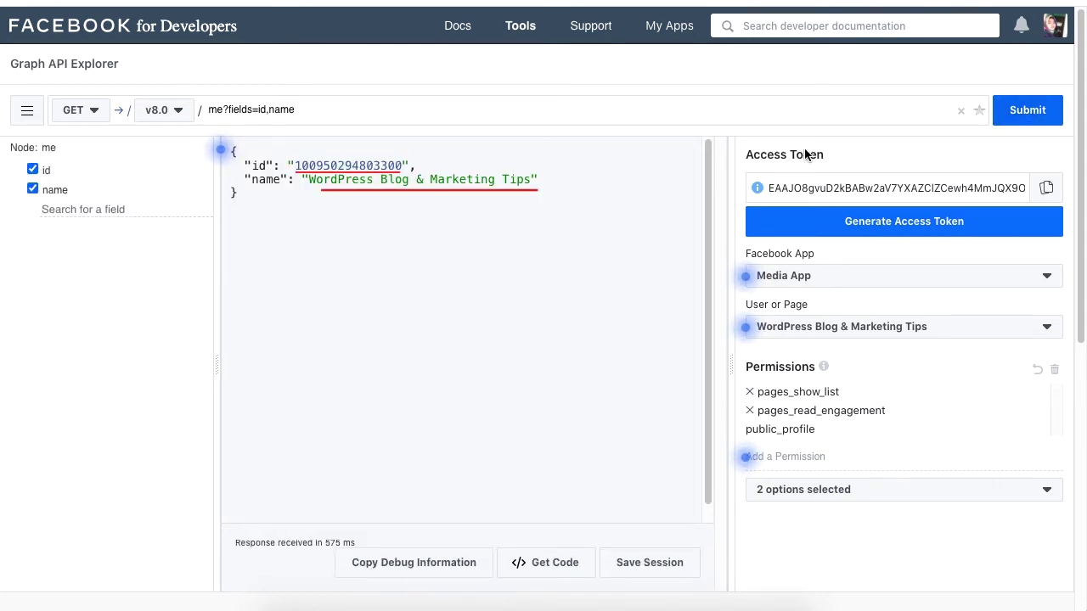
Select the returned page id value in the response for copying.
{"action": "left_click_drag", "start_coordinate": [313, 184], "coordinate": [475, 189]}
{"action": "left_click", "coordinate": [424, 209]}
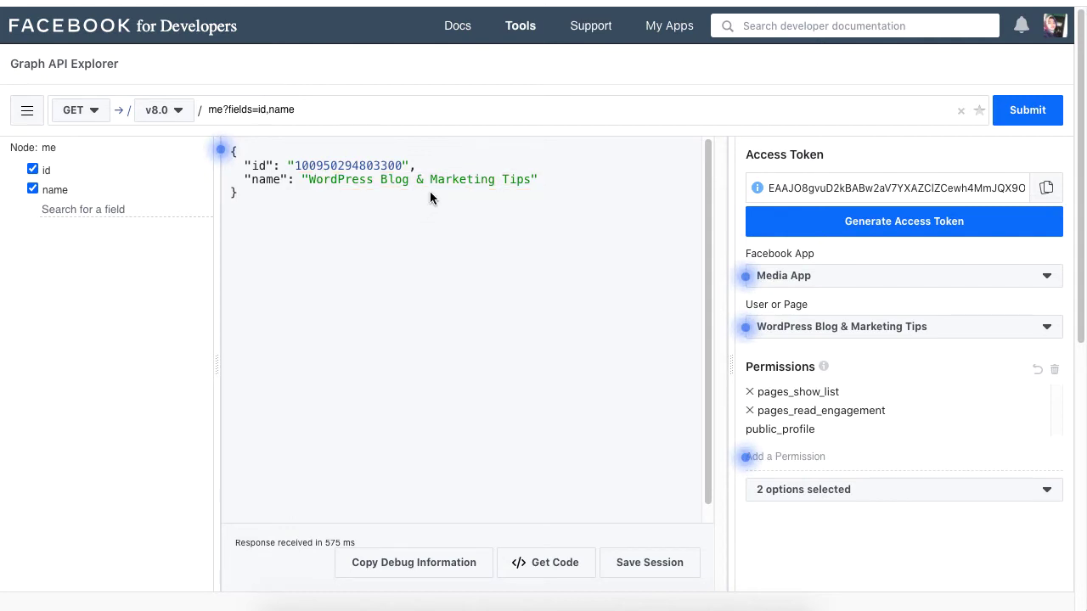
{"action": "left_click_drag", "start_coordinate": [403, 165], "coordinate": [297, 167]}
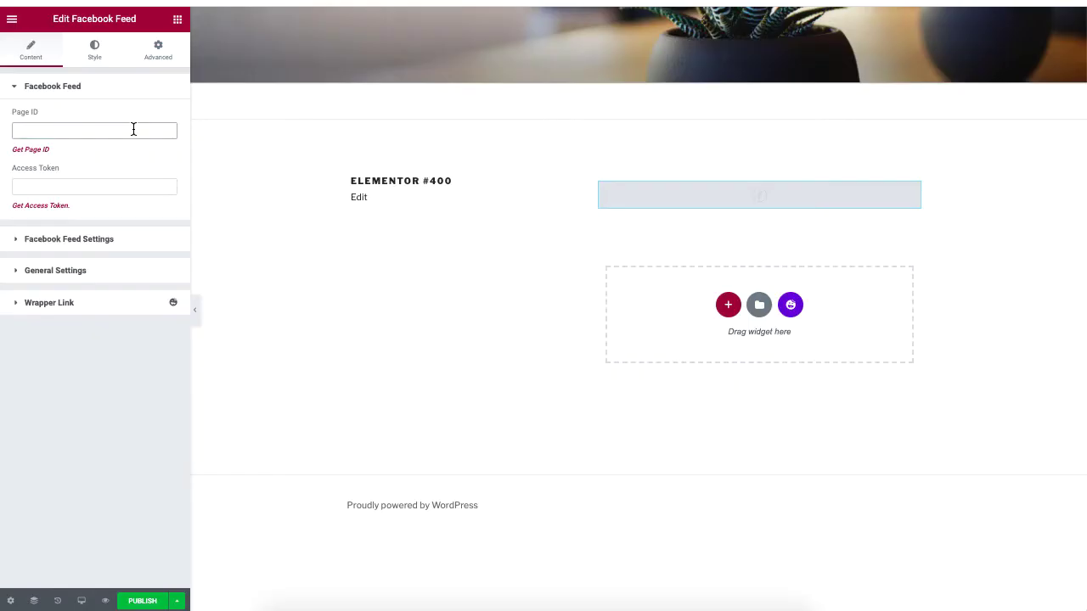
Paste the page id into Page ID and the copied page access token into Access Token.
{"action": "key", "text": "ctrl+v"}
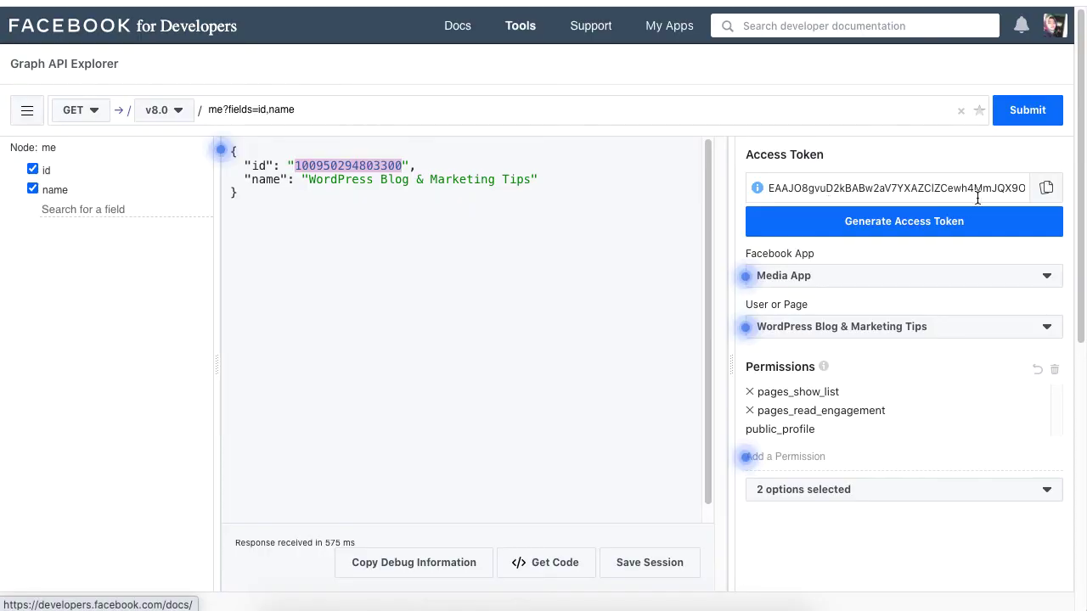
{"action": "left_click", "coordinate": [1047, 195]}
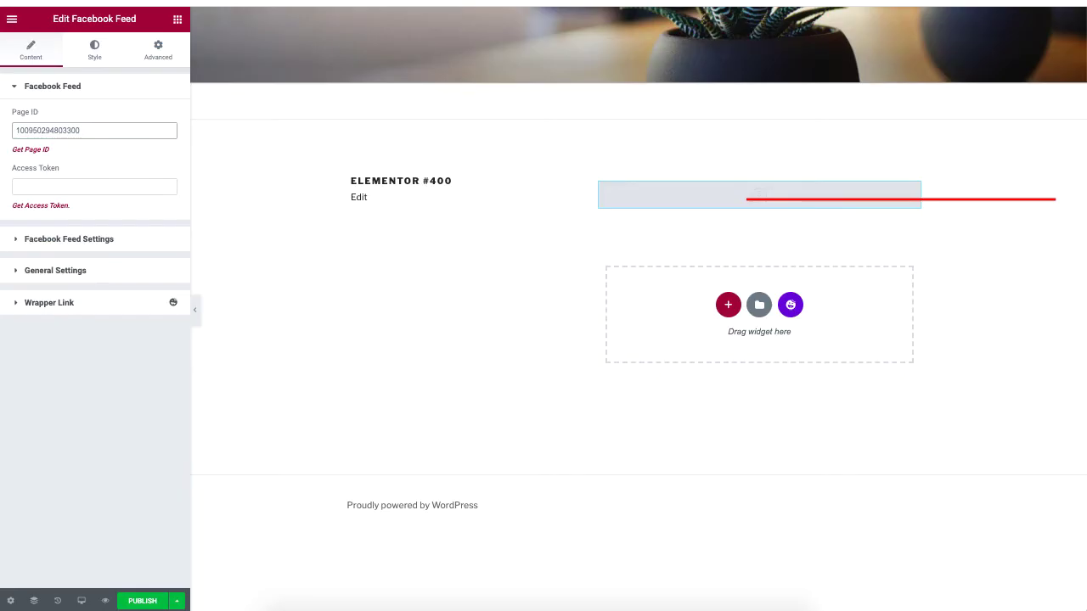
{"action": "left_click", "coordinate": [94, 186]}
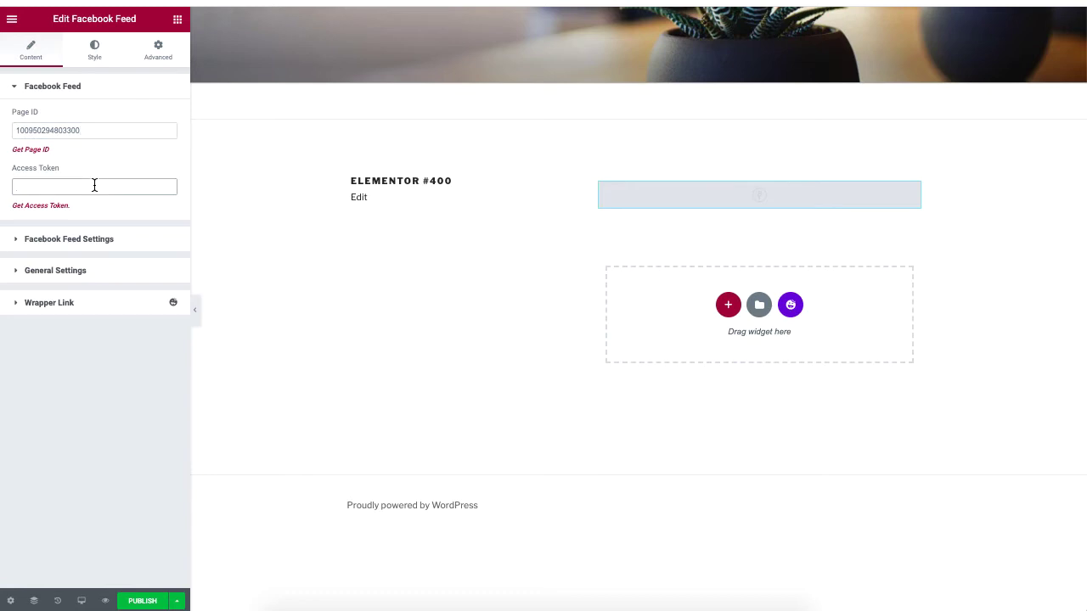
{"action": "key", "text": "ctrl+v"}
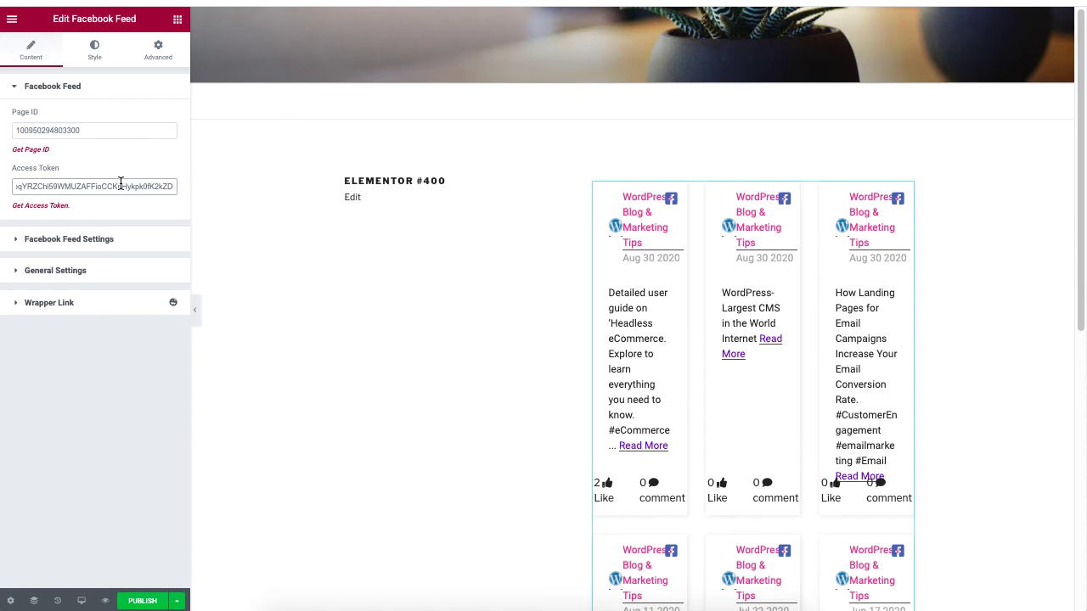
Edit the feed's section and set Stretch Section to YES in its Layout settings.
{"action": "mouse_move", "coordinate": [750, 180]}
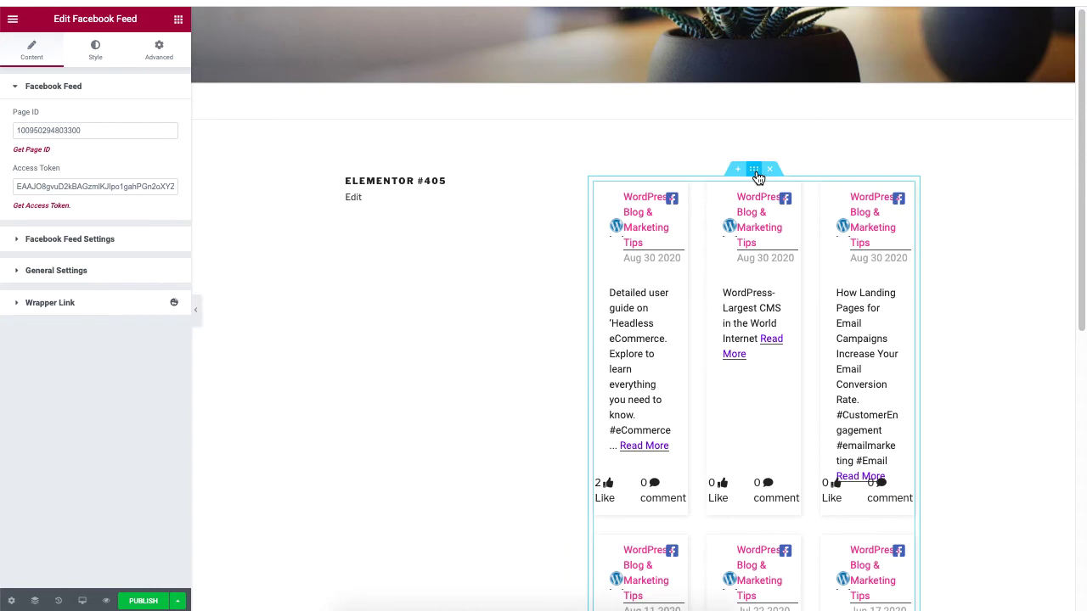
{"action": "right_click", "coordinate": [758, 174]}
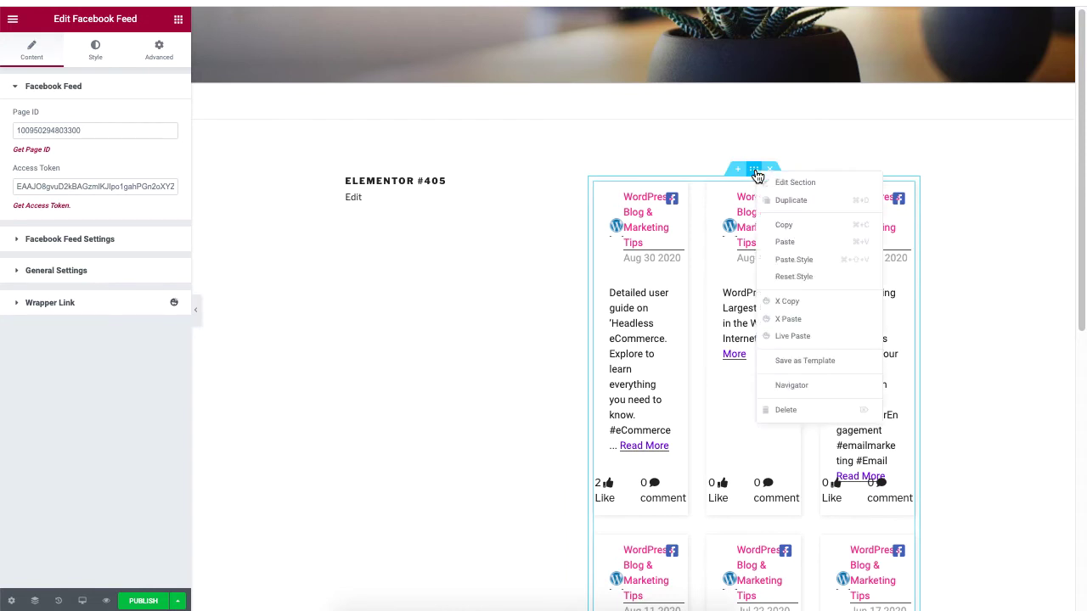
{"action": "left_click", "coordinate": [854, 189]}
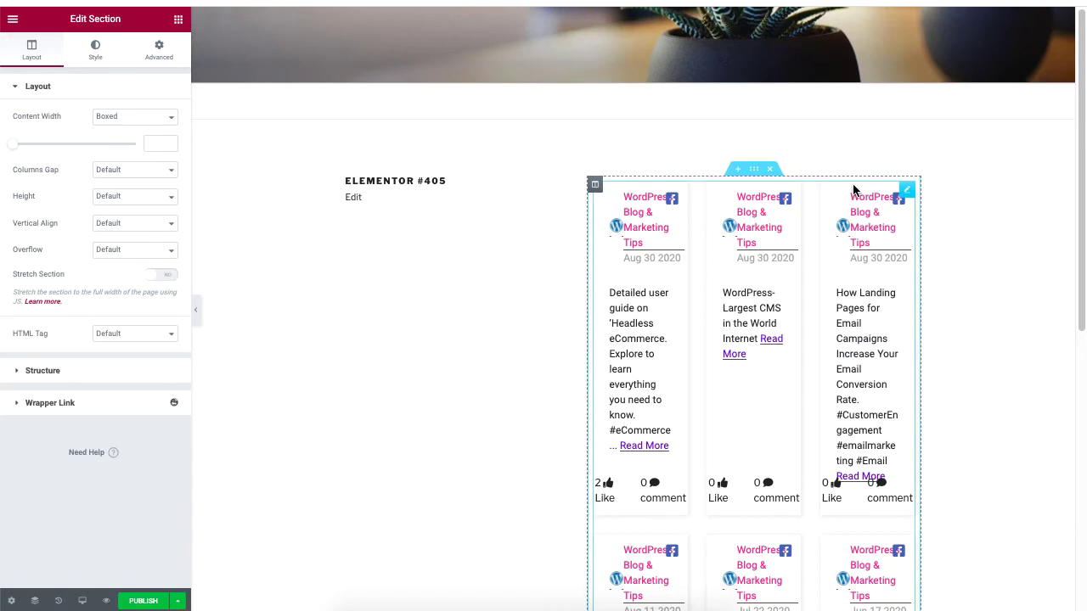
{"action": "left_click", "coordinate": [162, 275]}
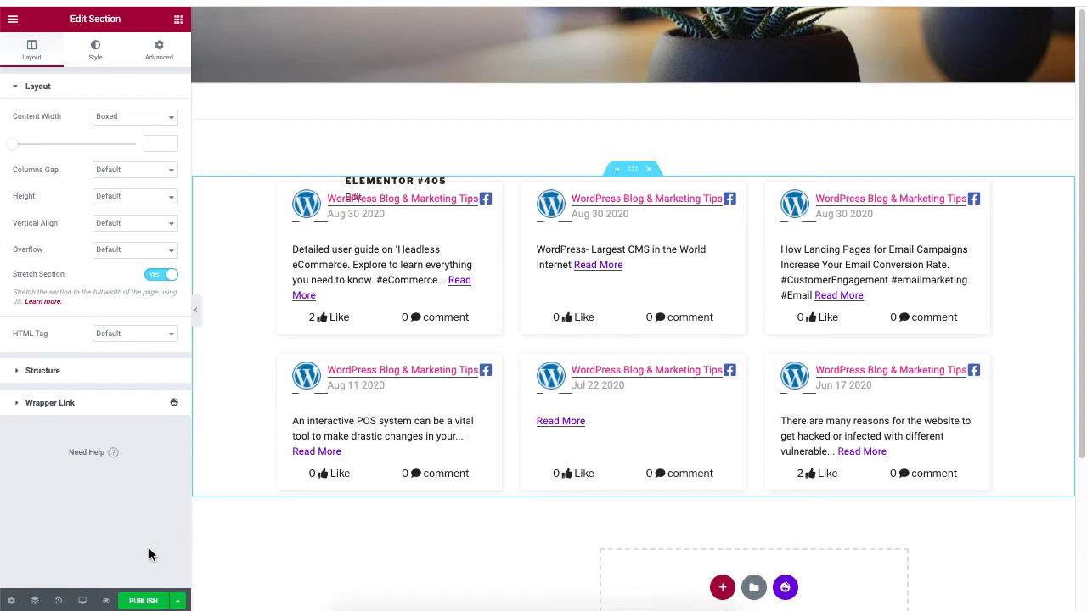
Publish the page containing the stretched Facebook feed.
{"action": "left_click", "coordinate": [142, 601]}
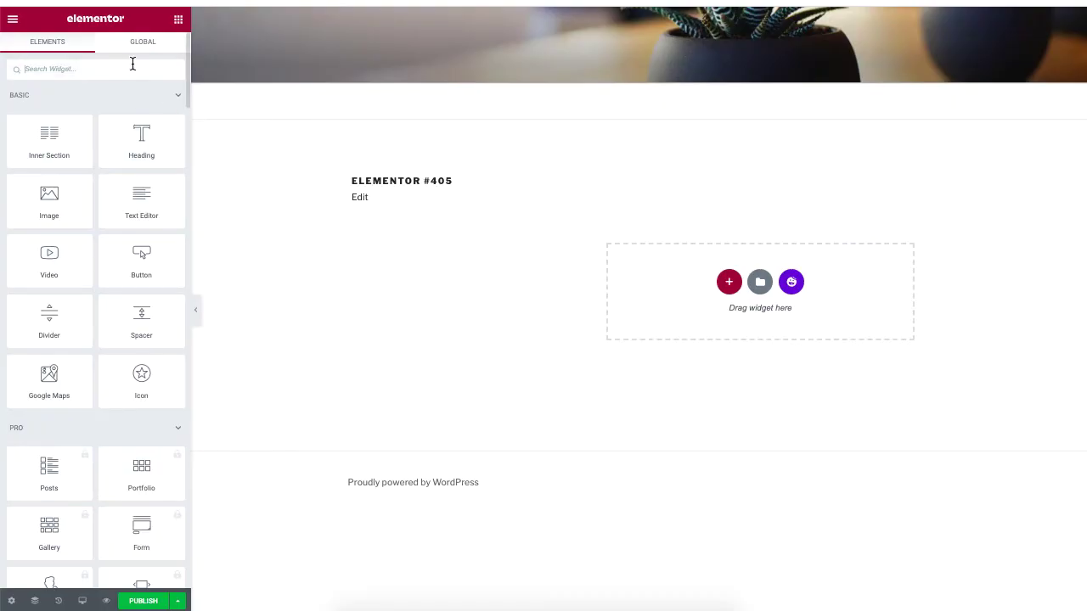
Search 'twi', drop a Twitter Feed widget into the section, and open the consumer key page.
{"action": "type", "text": "twi"}
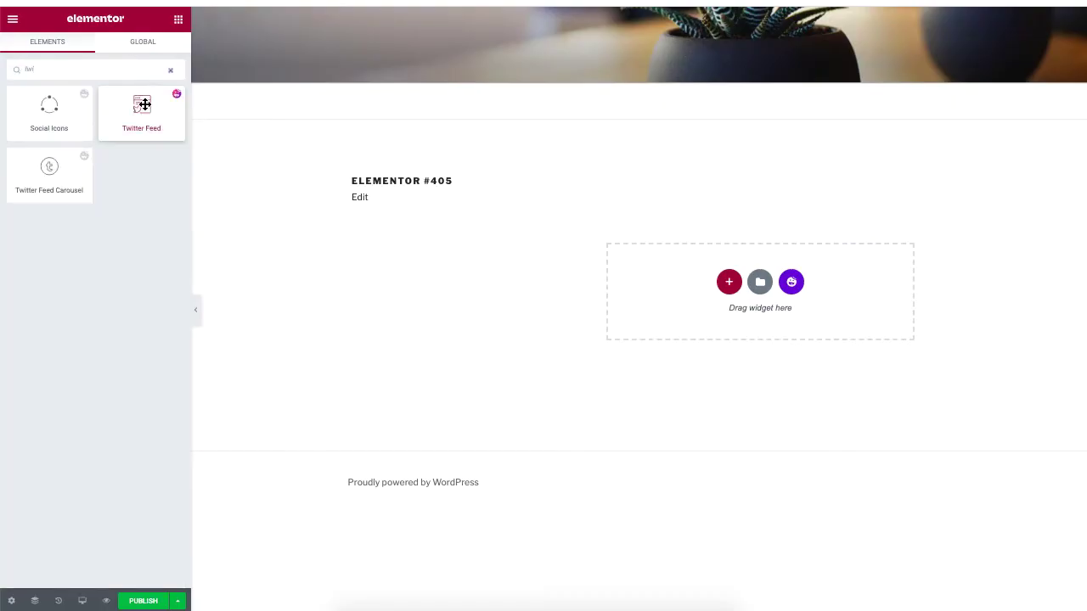
{"action": "left_click_drag", "start_coordinate": [148, 134], "coordinate": [739, 297]}
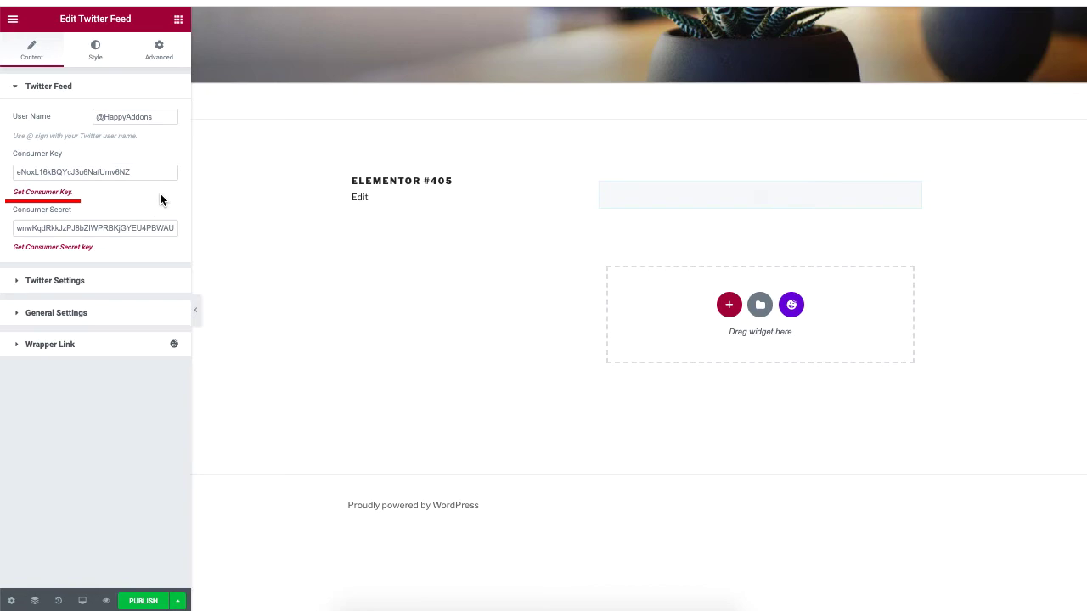
{"action": "left_click", "coordinate": [51, 193]}
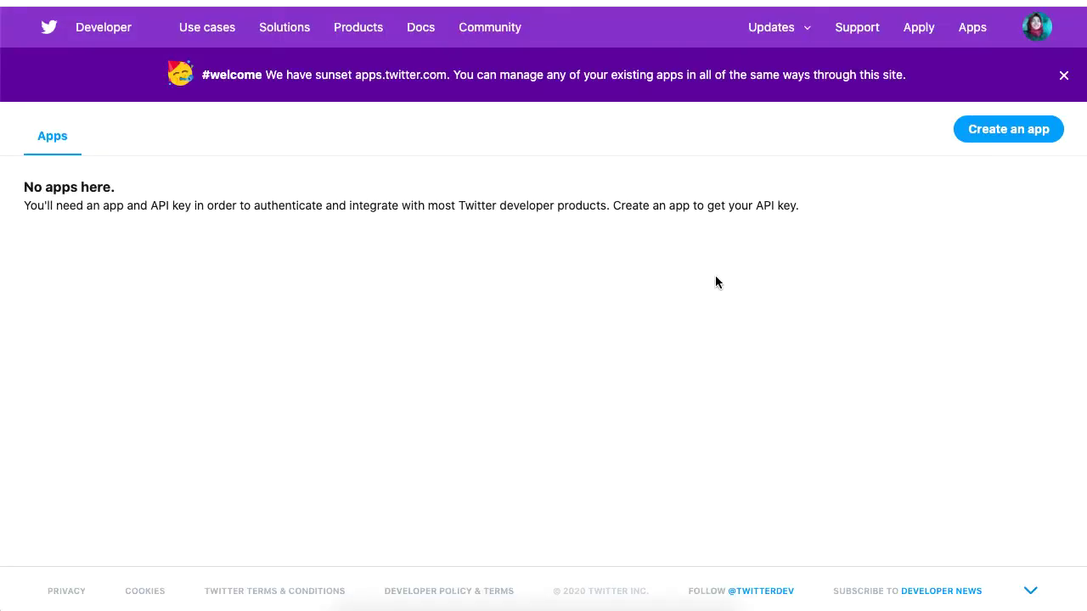
Start a Twitter developer account application with Exploring the API as the main reason.
{"action": "left_click", "coordinate": [999, 133]}
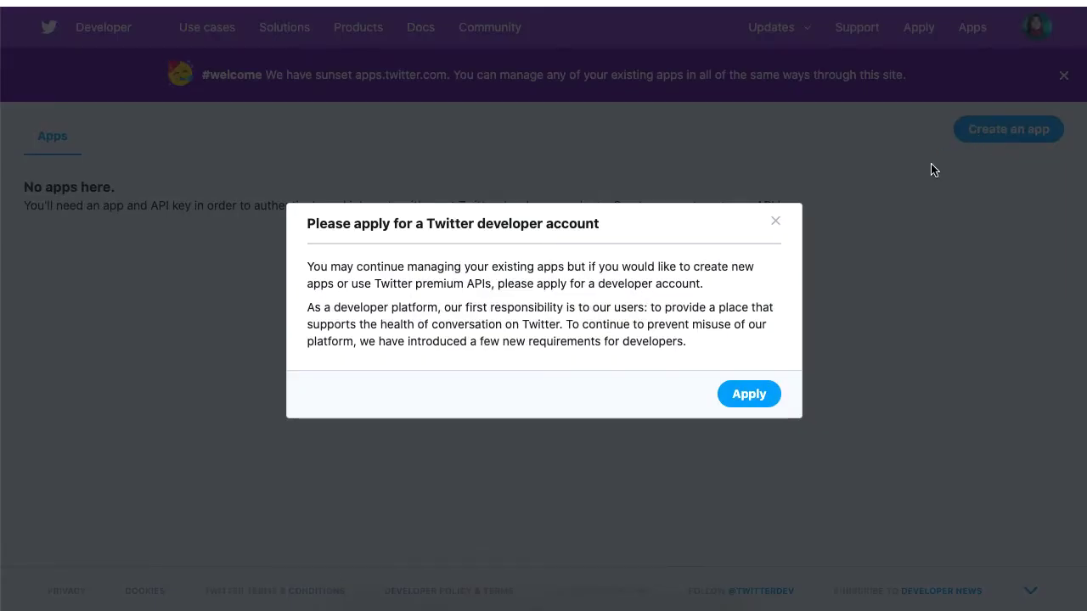
{"action": "left_click", "coordinate": [754, 393]}
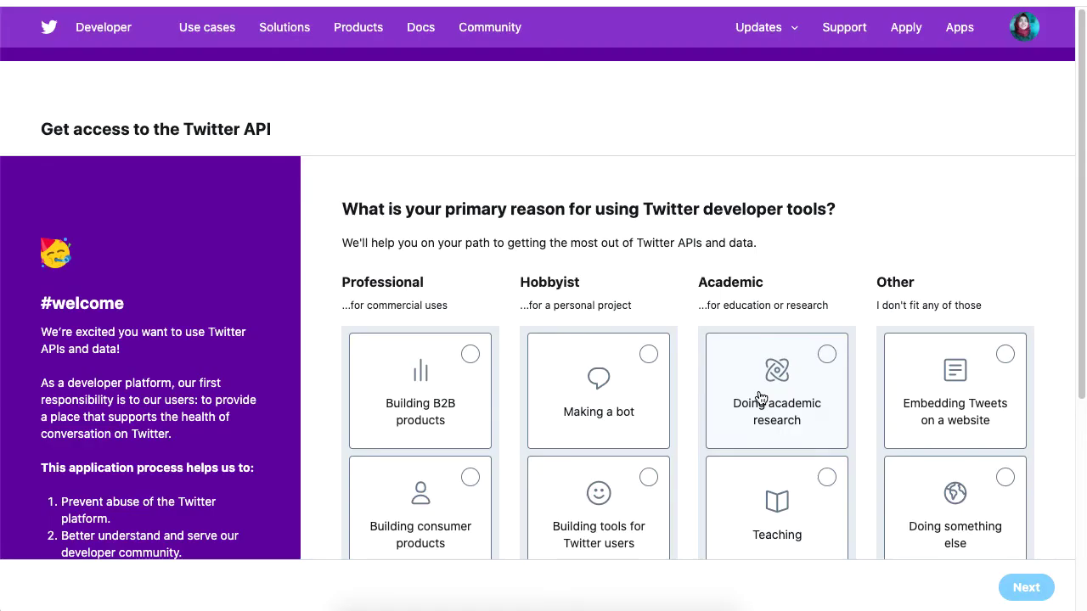
{"action": "scroll", "coordinate": [761, 398], "scroll_direction": "down", "scroll_amount": 5}
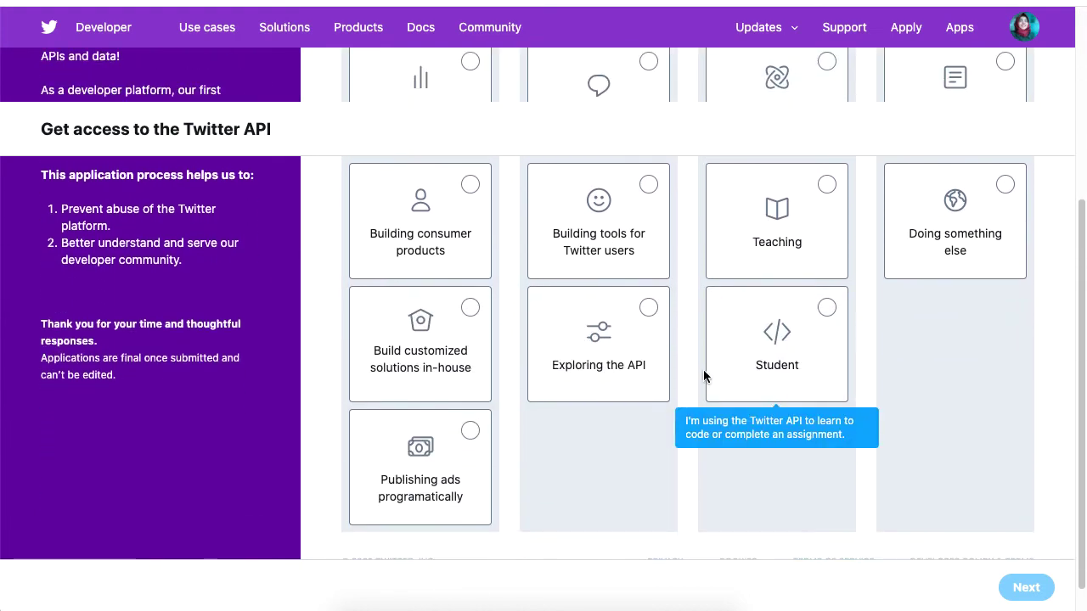
{"action": "left_click", "coordinate": [641, 319]}
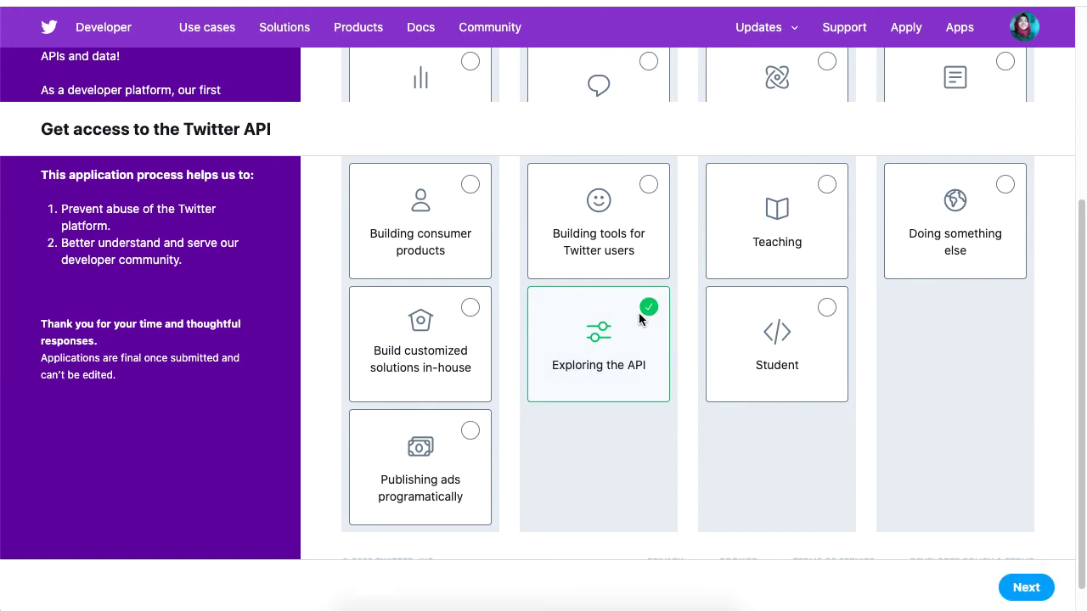
{"action": "left_click", "coordinate": [1021, 584]}
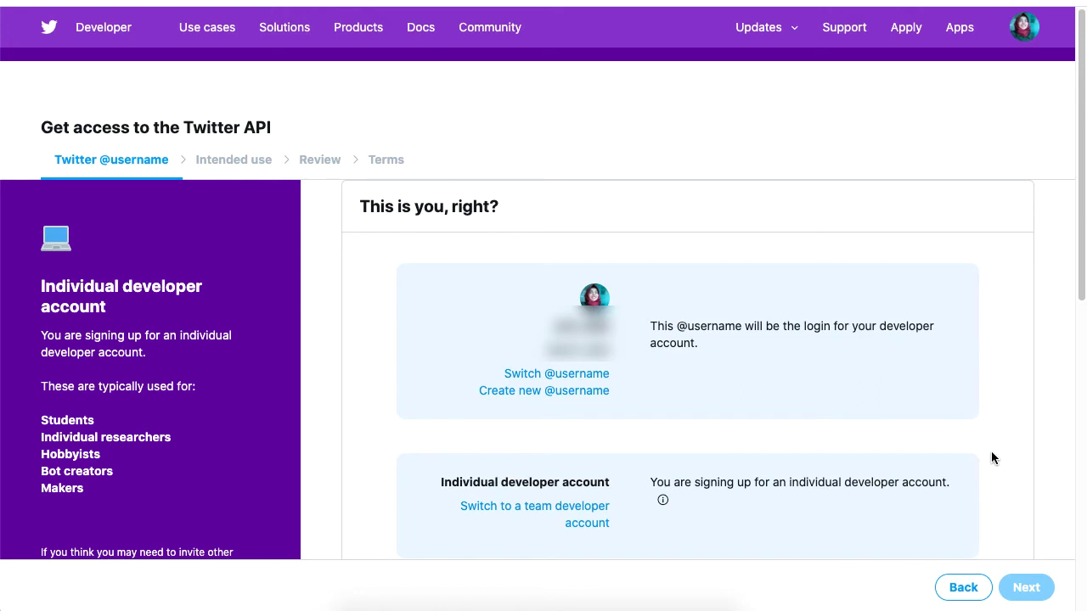
Pick the country and enter the account display name, then advance to Intended use.
{"action": "scroll", "coordinate": [991, 451], "scroll_direction": "down", "scroll_amount": 1}
{"action": "scroll", "coordinate": [992, 459], "scroll_direction": "down", "scroll_amount": 10}
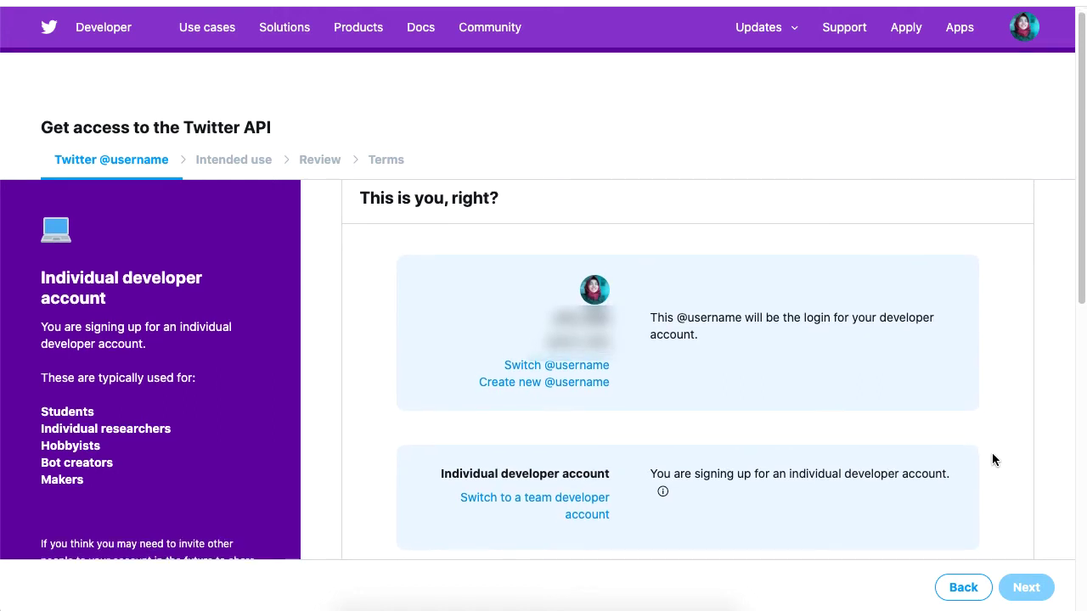
{"action": "left_click", "coordinate": [778, 185]}
{"action": "left_click", "coordinate": [778, 187]}
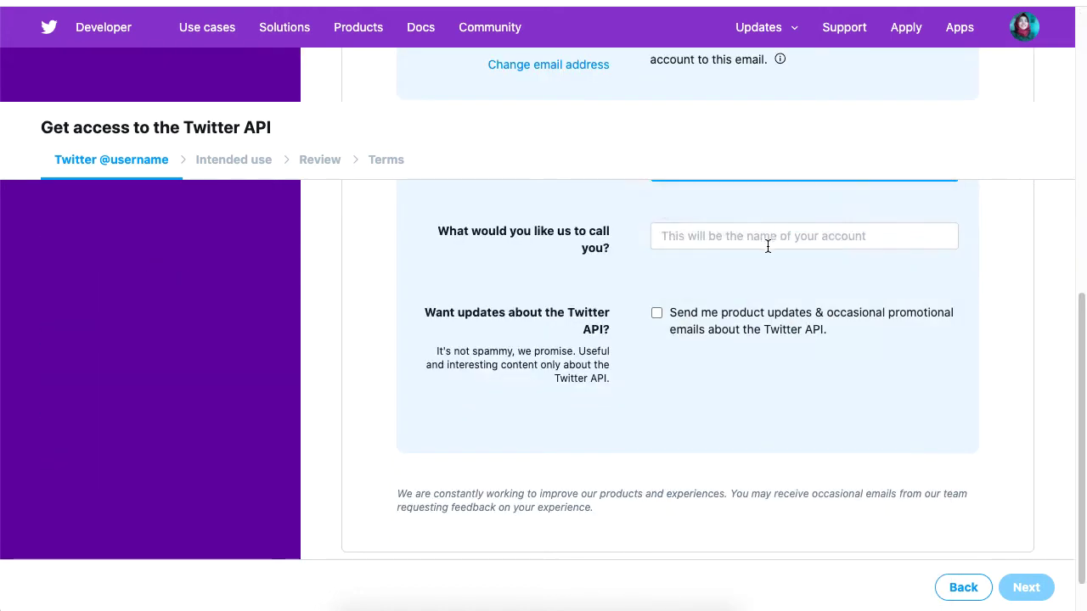
{"action": "key", "text": "Tab"}
{"action": "type", "text": "Ben"}
{"action": "key", "text": "Return"}
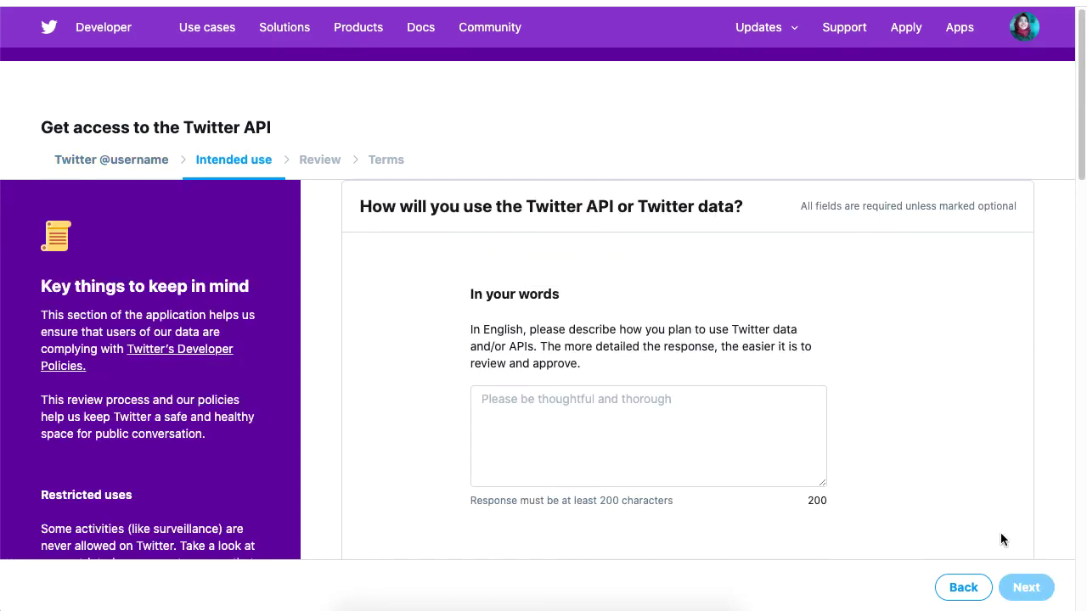
Scroll down through the Intended use questions of the application.
{"action": "scroll", "coordinate": [939, 444], "scroll_direction": "down", "scroll_amount": 5}
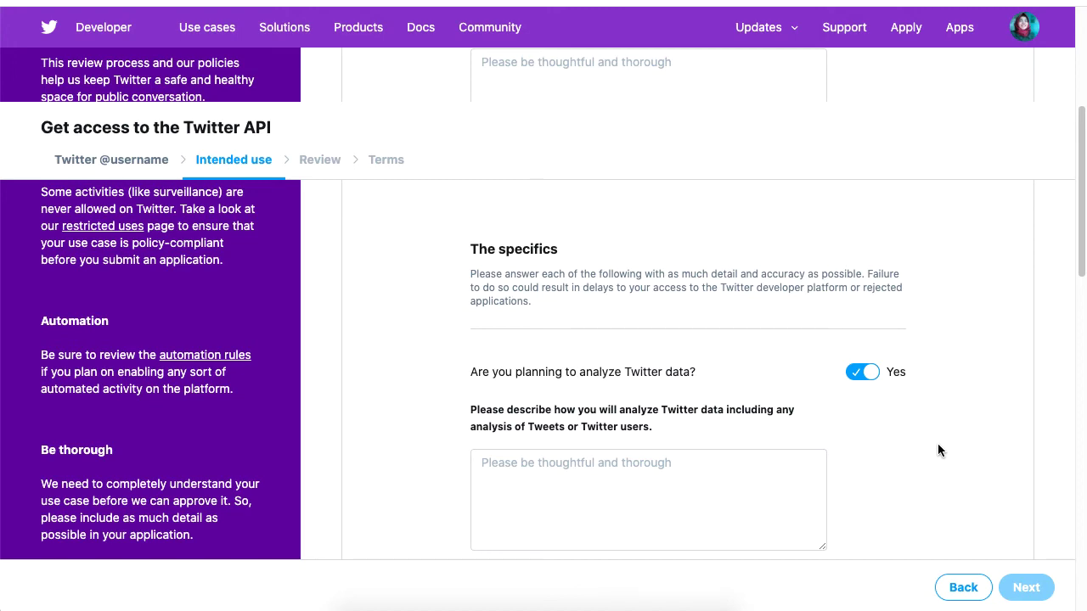
{"action": "scroll", "coordinate": [938, 444], "scroll_direction": "down", "scroll_amount": 9}
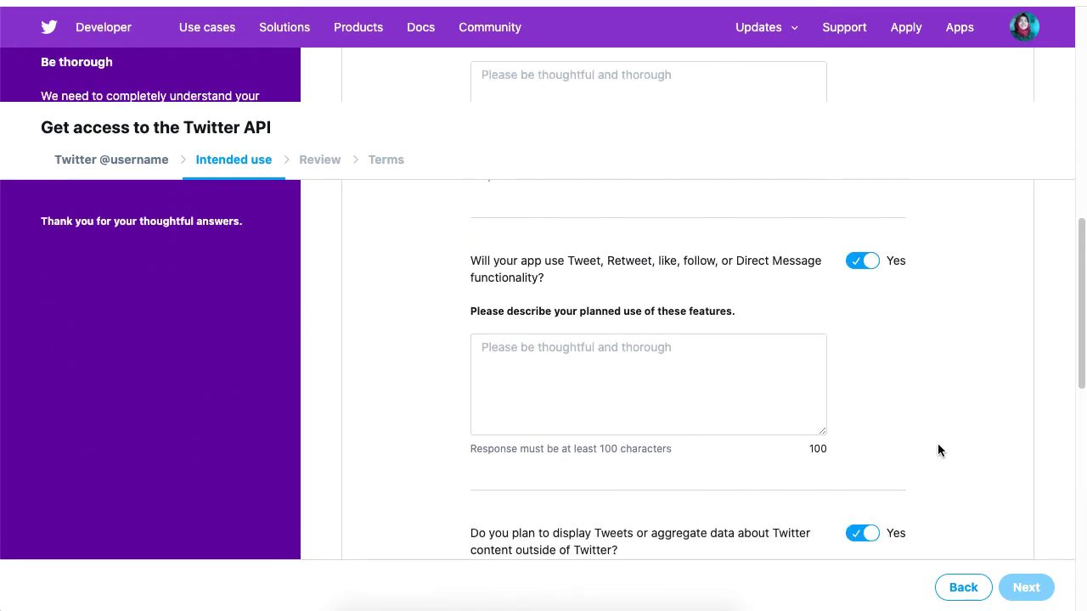
{"action": "scroll", "coordinate": [938, 450], "scroll_direction": "down", "scroll_amount": 3}
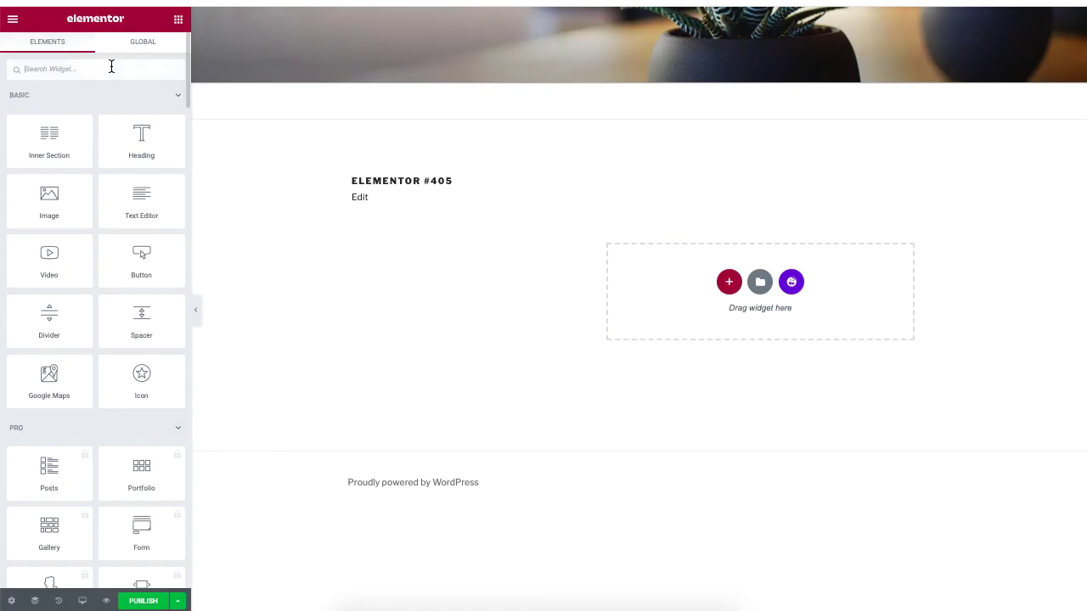
Search widgets for 'tw' and drop the Twitter Feed Carousel into the empty section.
{"action": "type", "text": "tw"}
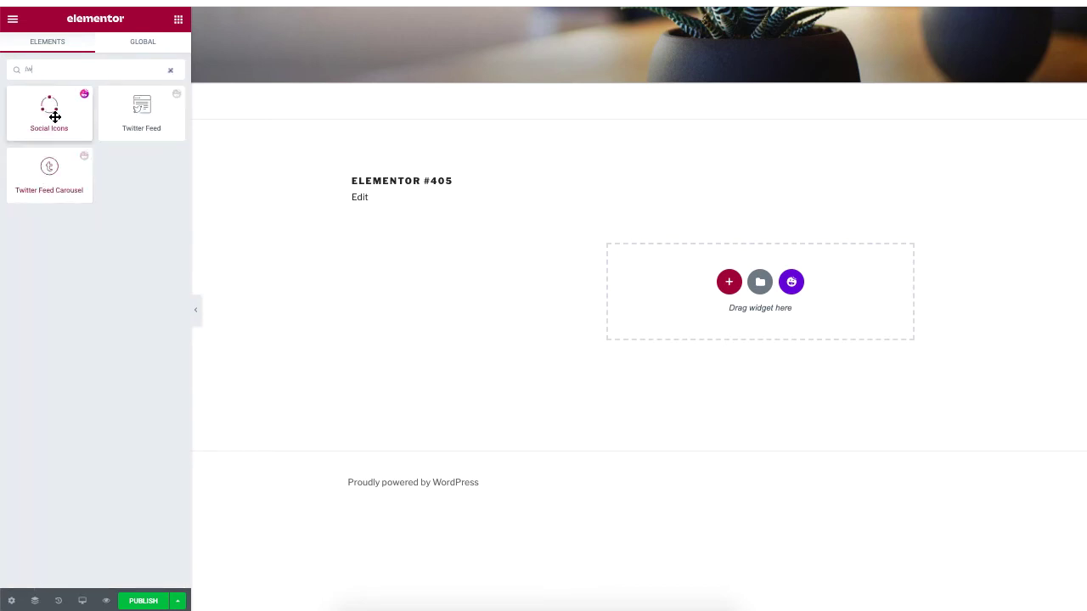
{"action": "left_click_drag", "start_coordinate": [53, 166], "coordinate": [730, 302]}
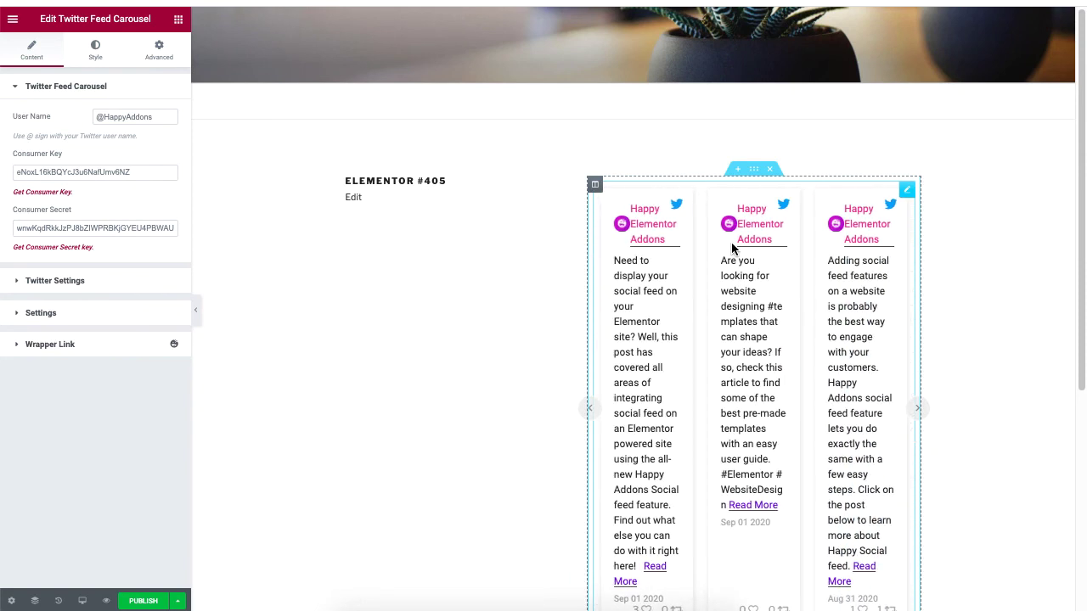
Turn on Stretch Section for the carousel's section and widen its Content Width.
{"action": "right_click", "coordinate": [753, 174]}
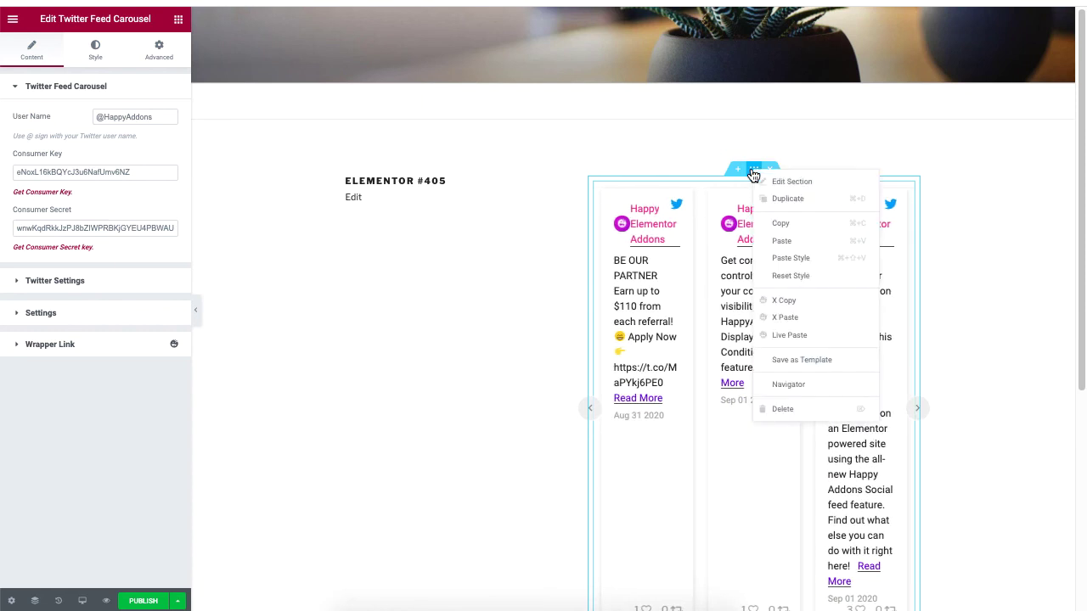
{"action": "left_click", "coordinate": [811, 182]}
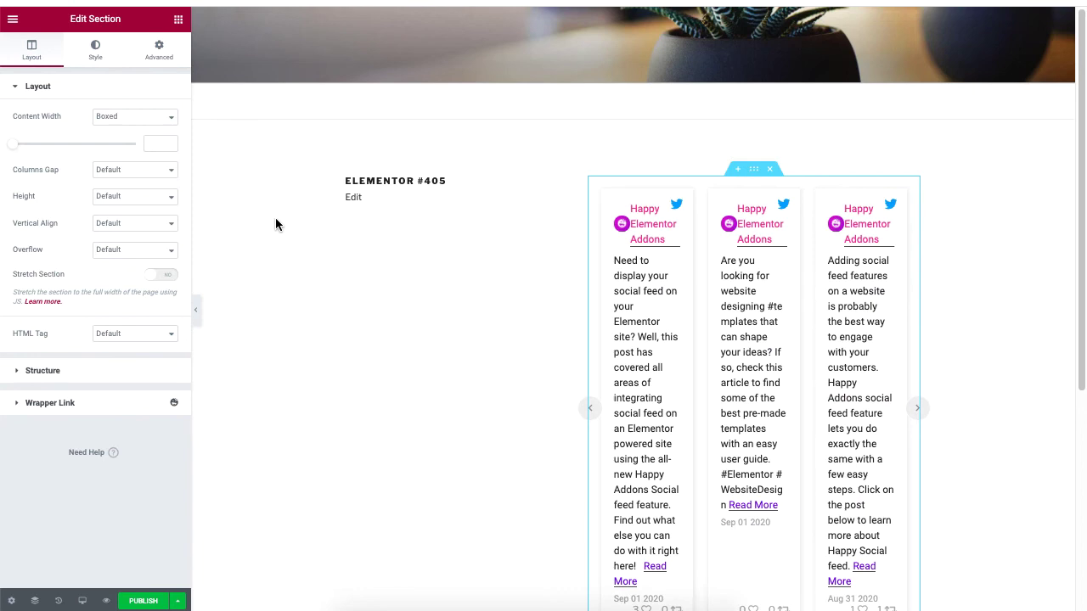
{"action": "left_click", "coordinate": [172, 282]}
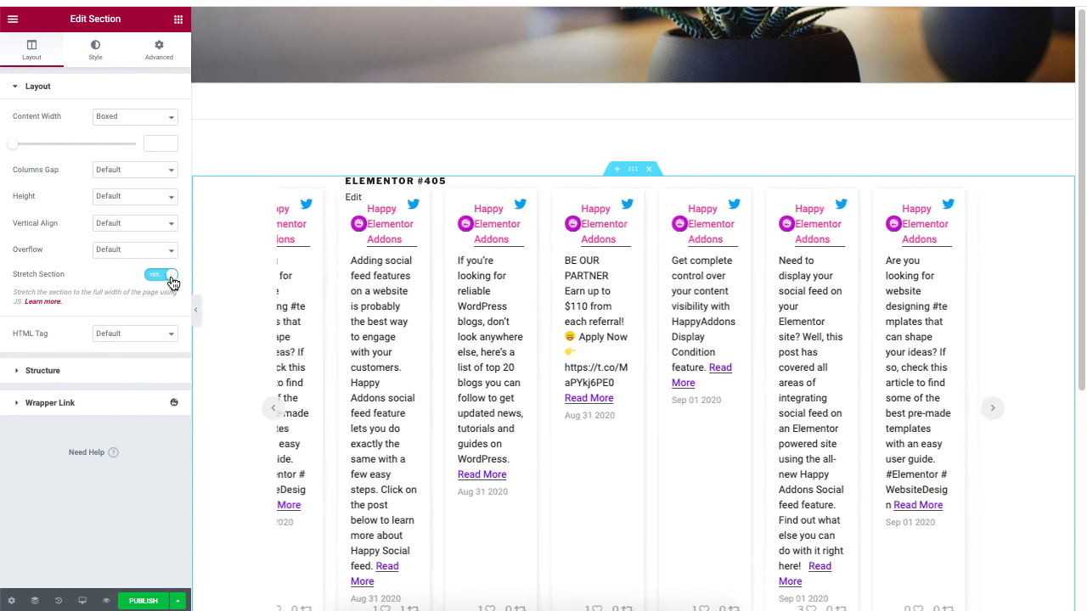
{"action": "left_click_drag", "start_coordinate": [13, 144], "coordinate": [77, 155]}
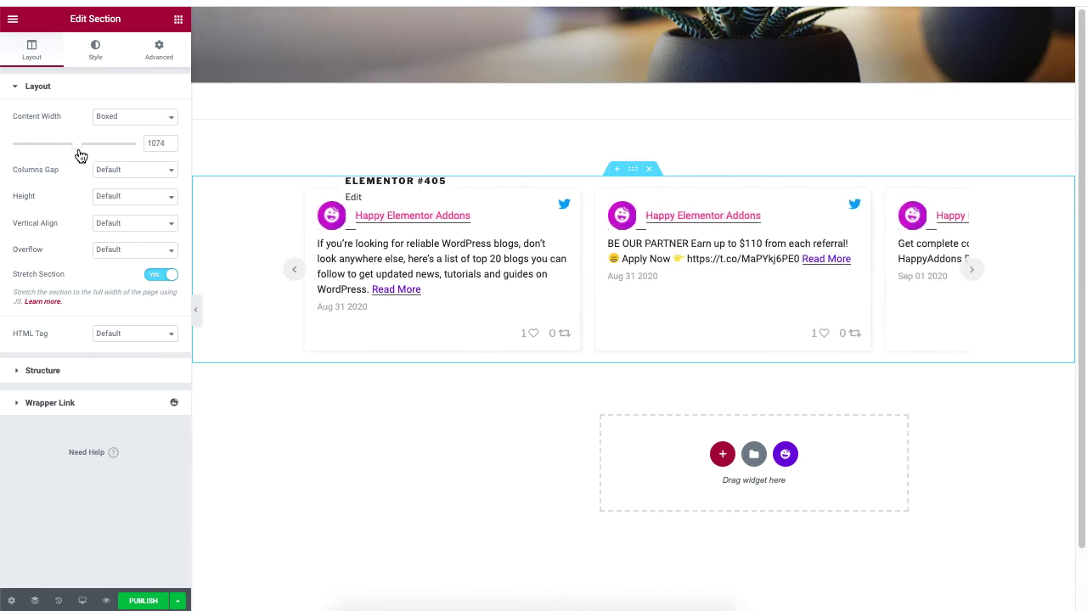
{"action": "left_click", "coordinate": [137, 173]}
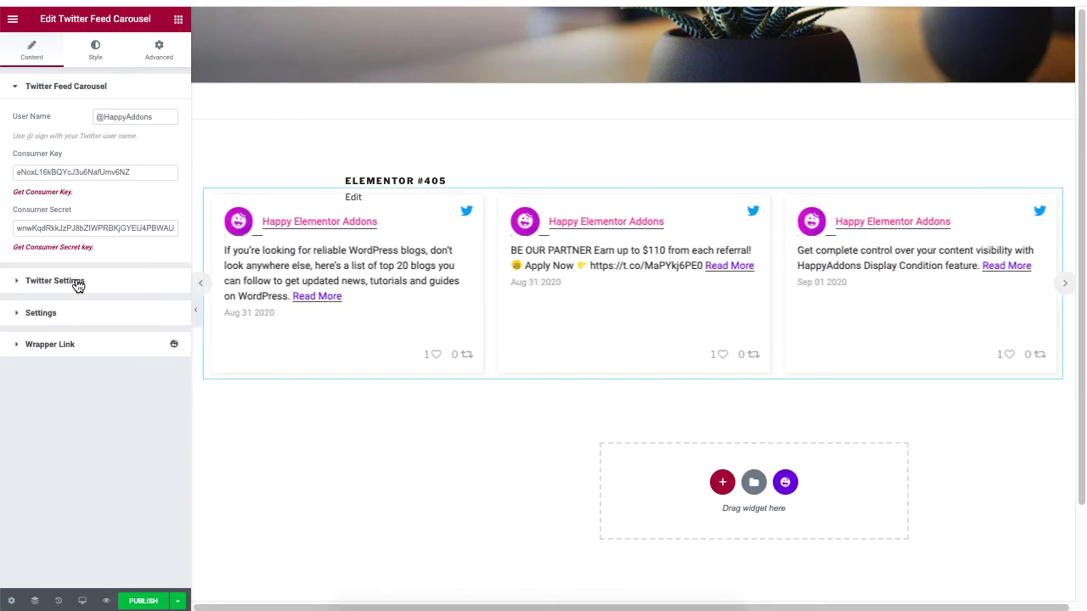
Expand the carousel's Twitter Settings and set Sort By to Old Posts.
{"action": "left_click", "coordinate": [77, 281]}
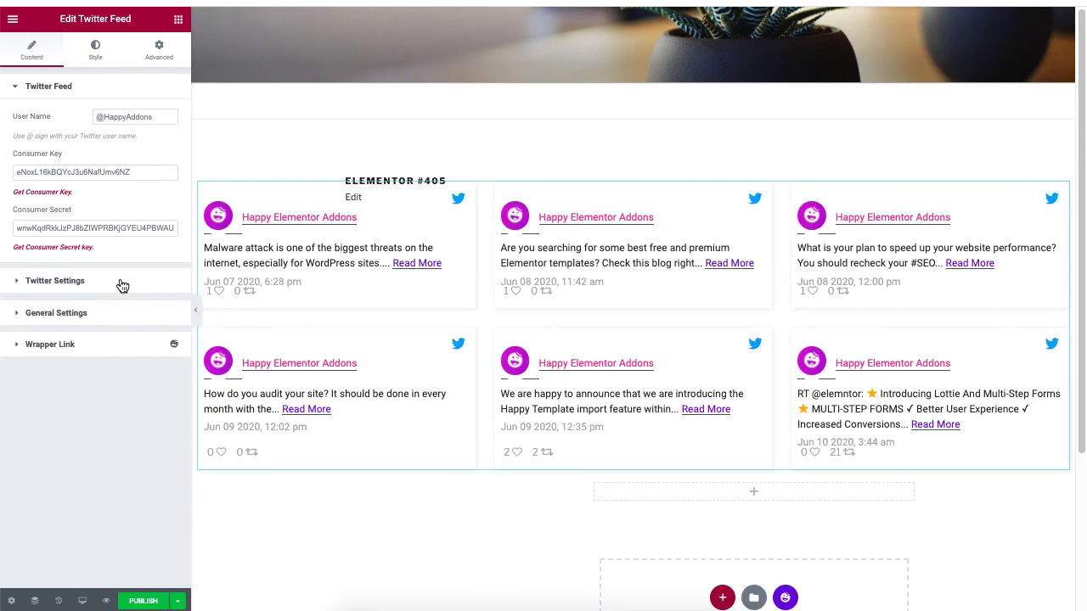
{"action": "left_click", "coordinate": [122, 282]}
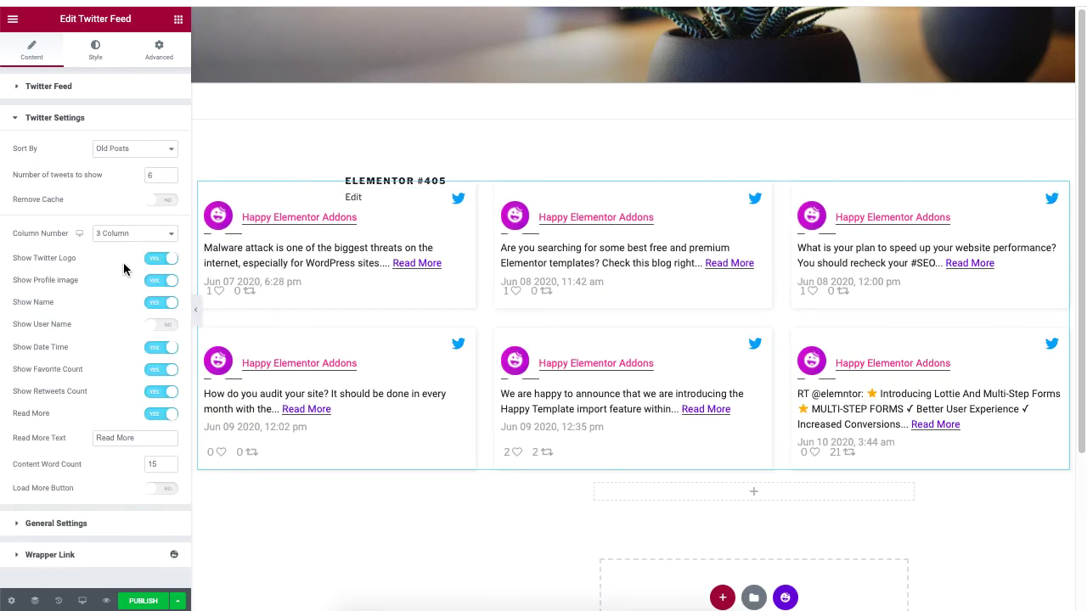
{"action": "left_click", "coordinate": [160, 234]}
{"action": "left_click", "coordinate": [118, 220]}
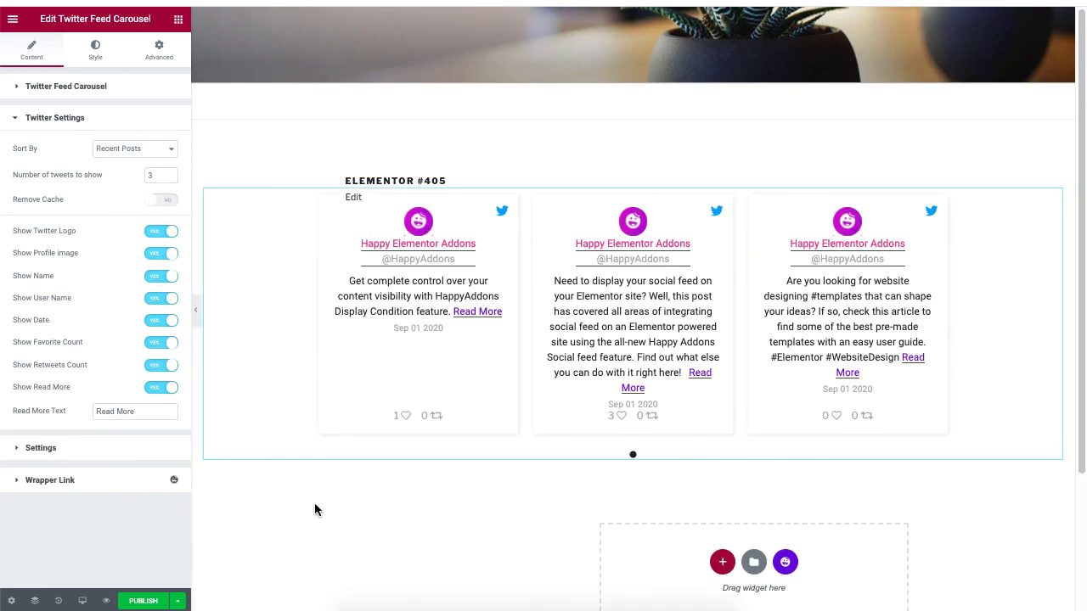
Toggle Show Twitter Logo and Show Name off and back on.
{"action": "left_click", "coordinate": [155, 232]}
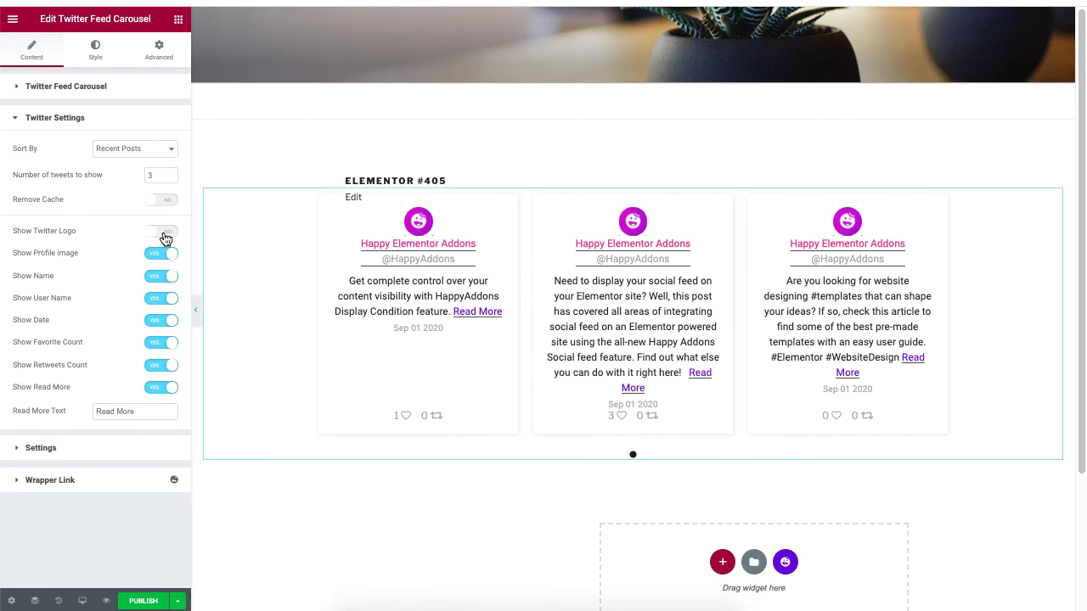
{"action": "left_click", "coordinate": [169, 233]}
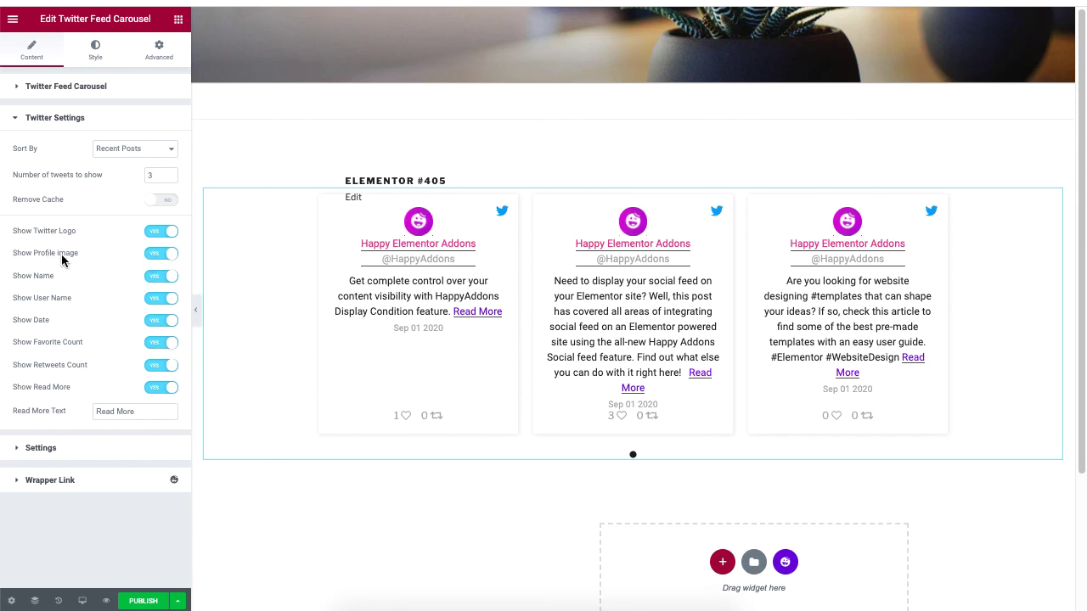
{"action": "left_click", "coordinate": [159, 278]}
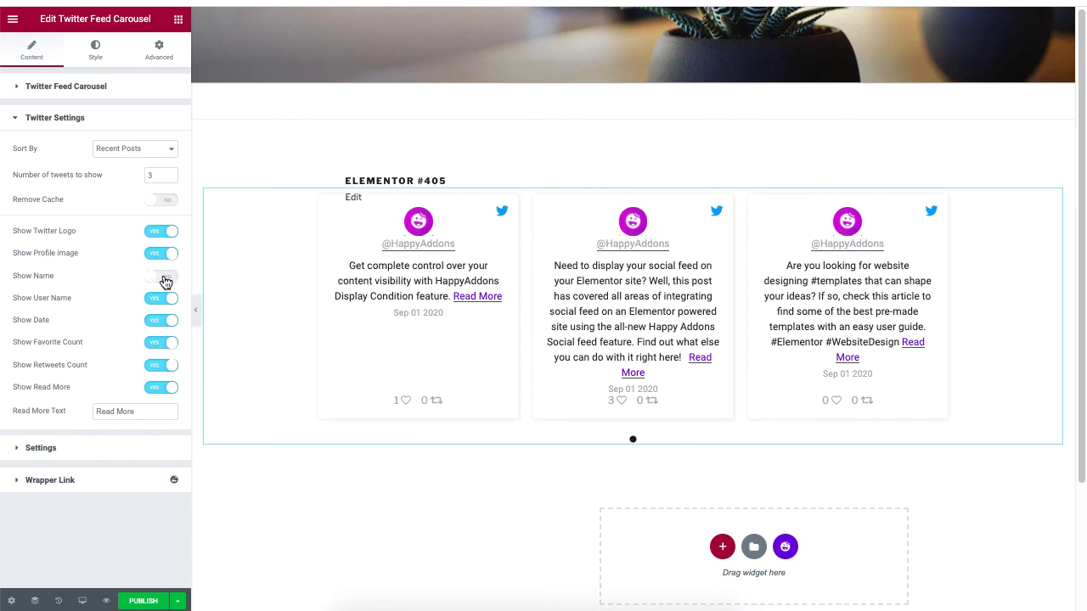
{"action": "left_click", "coordinate": [165, 280]}
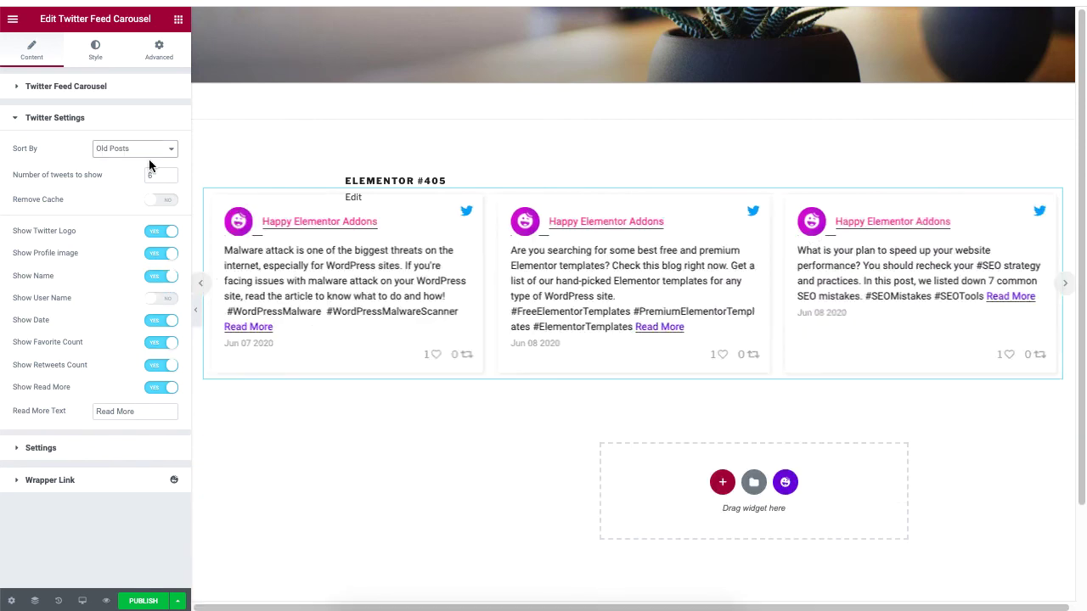
Center the card Alignment and Footer Alignment and set Animation Speed to 790.
{"action": "left_click", "coordinate": [108, 447]}
{"action": "left_click", "coordinate": [154, 183]}
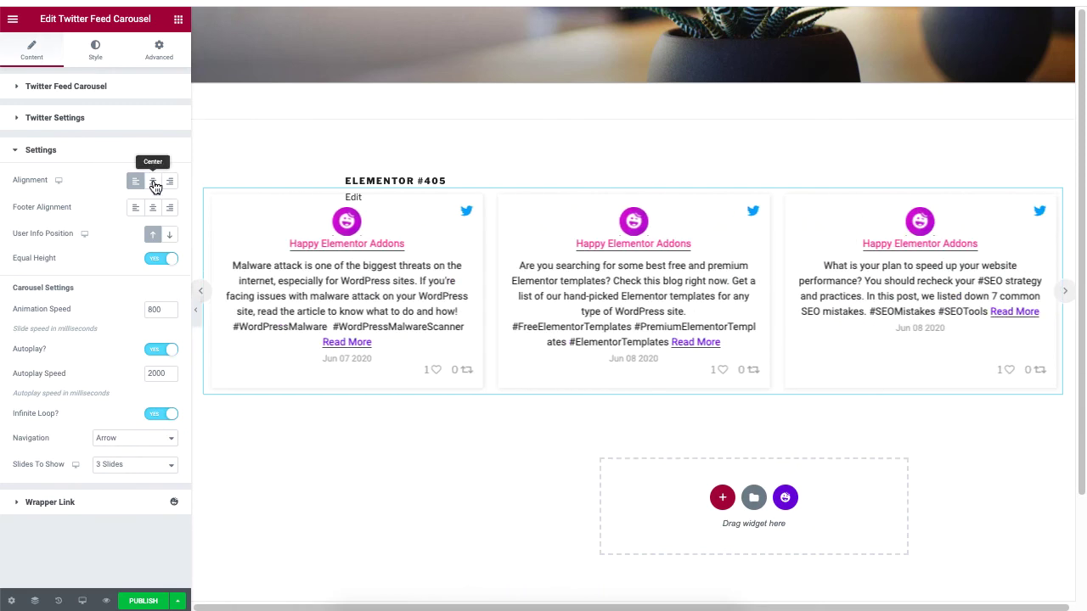
{"action": "left_click", "coordinate": [158, 214]}
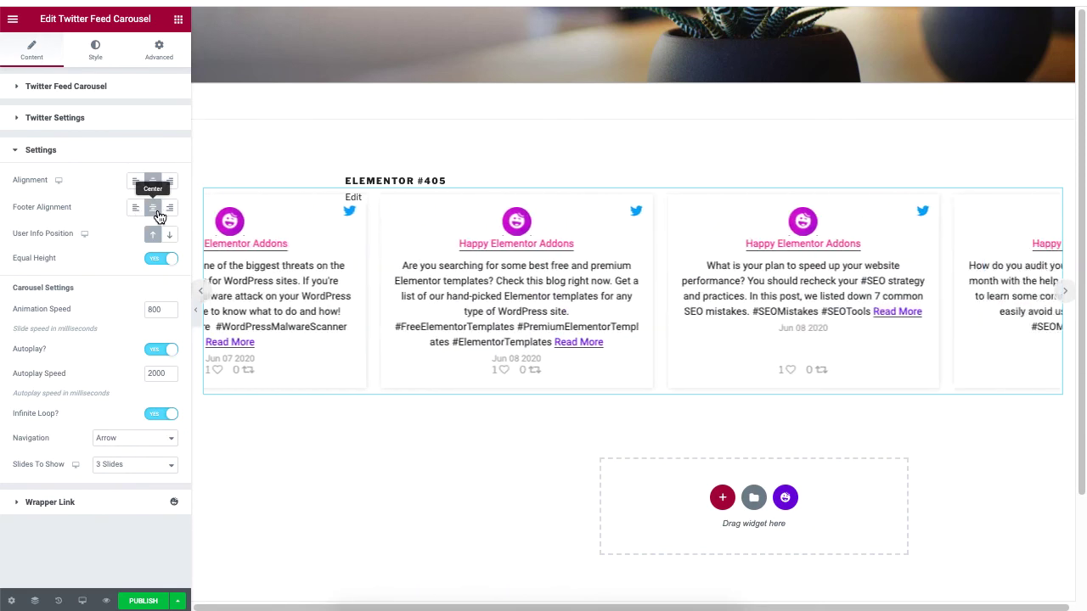
{"action": "left_click", "coordinate": [169, 312]}
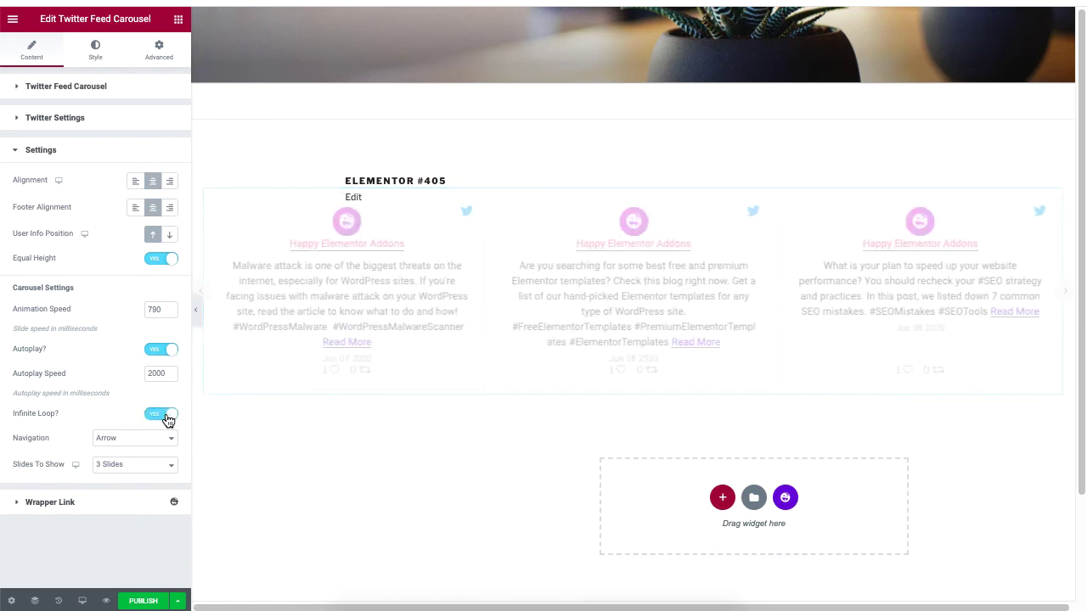
Switch carousel Navigation to Dots and set Slides To Show to 5 Slides.
{"action": "left_click", "coordinate": [146, 440]}
{"action": "left_click", "coordinate": [220, 437]}
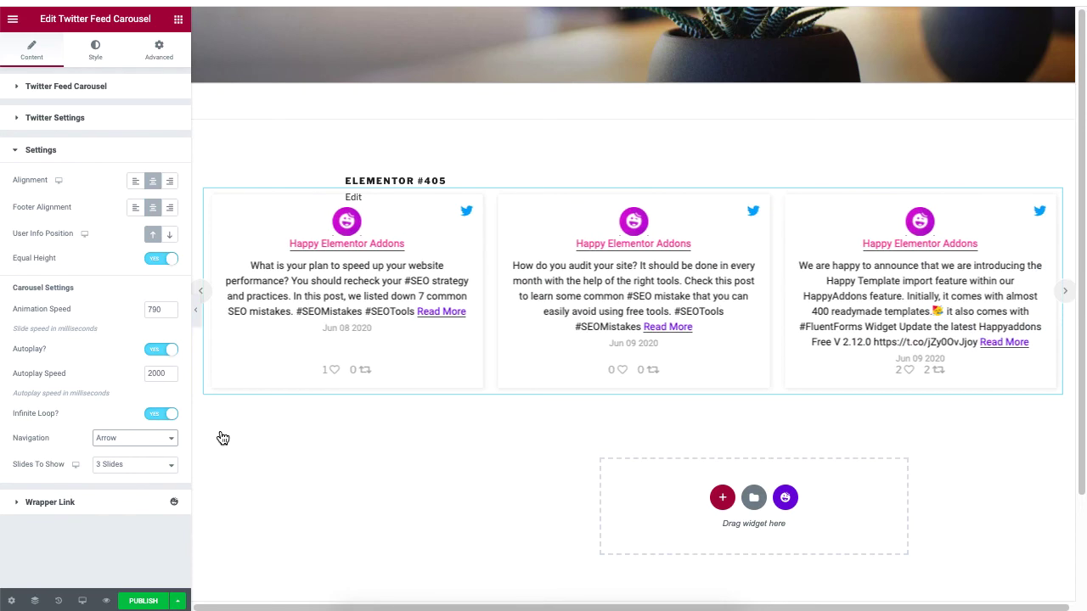
{"action": "left_click", "coordinate": [135, 437]}
{"action": "left_click", "coordinate": [127, 447]}
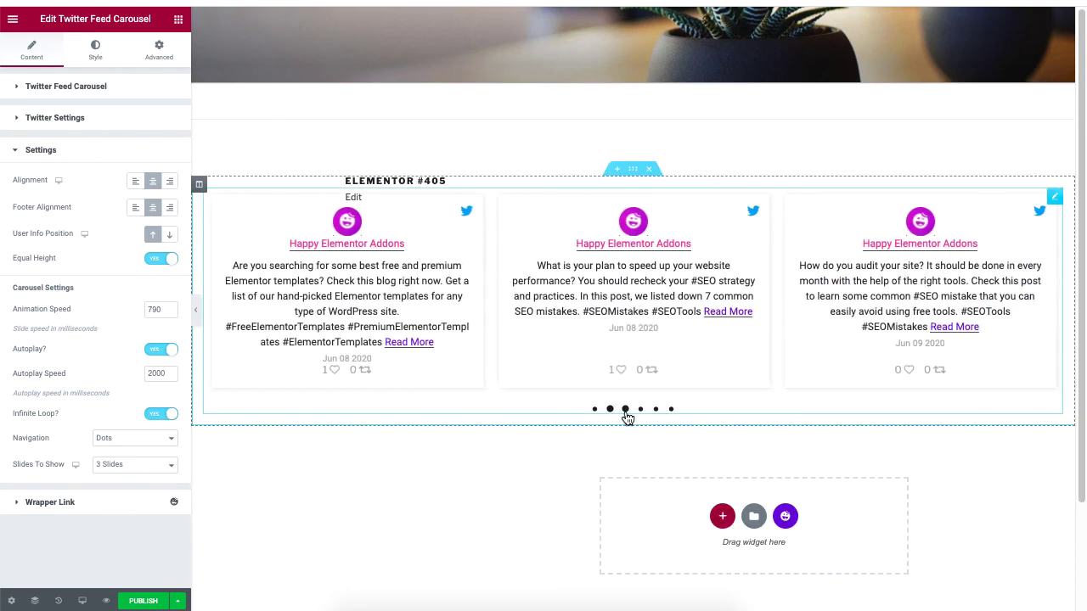
{"action": "left_click", "coordinate": [126, 469]}
{"action": "left_click", "coordinate": [145, 488]}
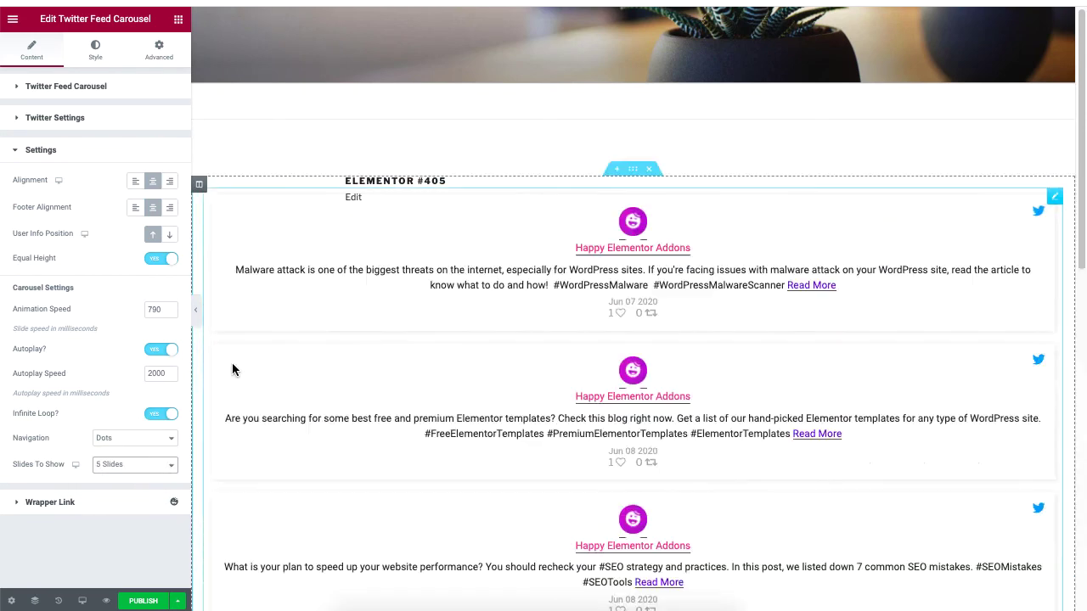